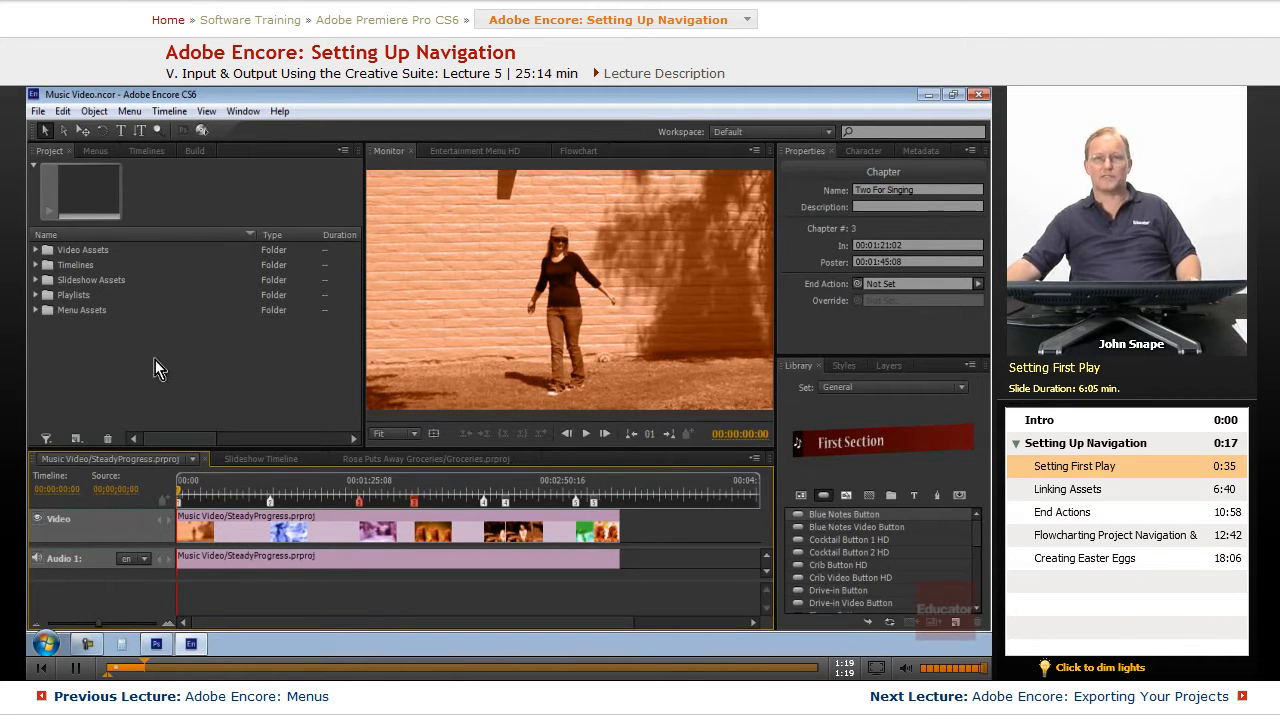
# Step: Set the disc's First Play to Entertainment Menu HD by linking it to that menu in the Menu Assets folder
pyautogui.click(124, 357)
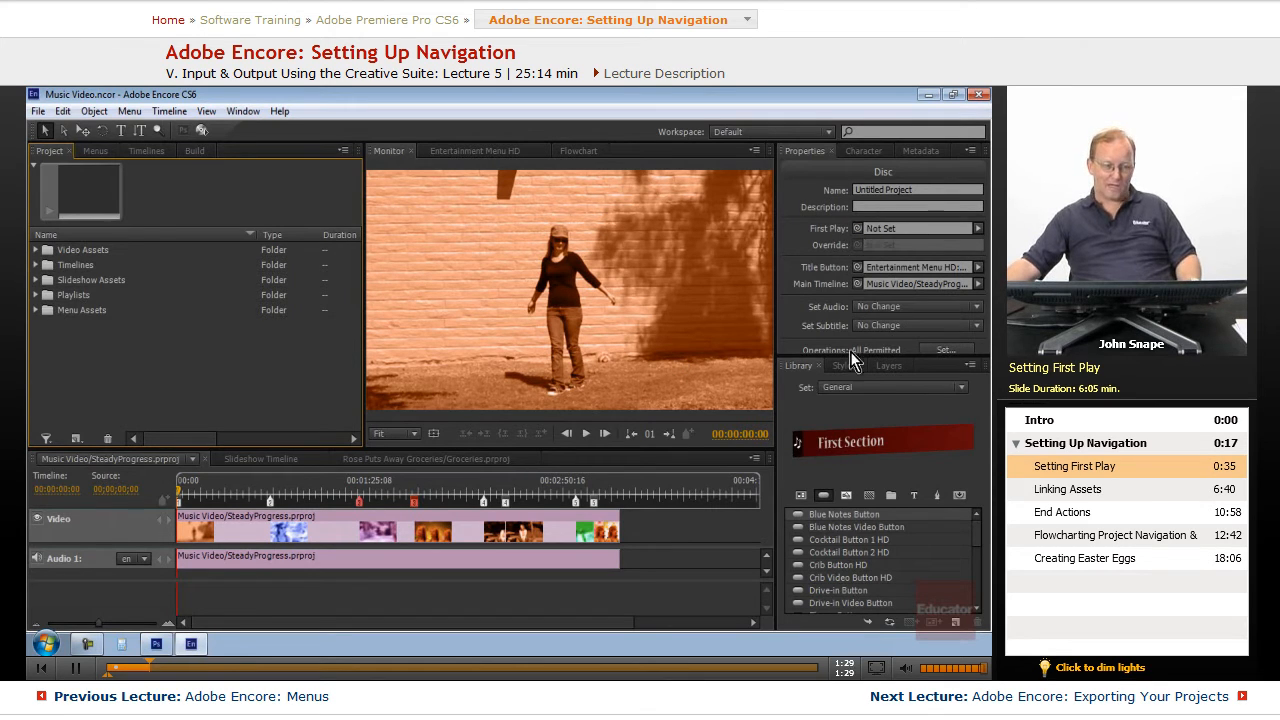
pyautogui.click(36, 311)
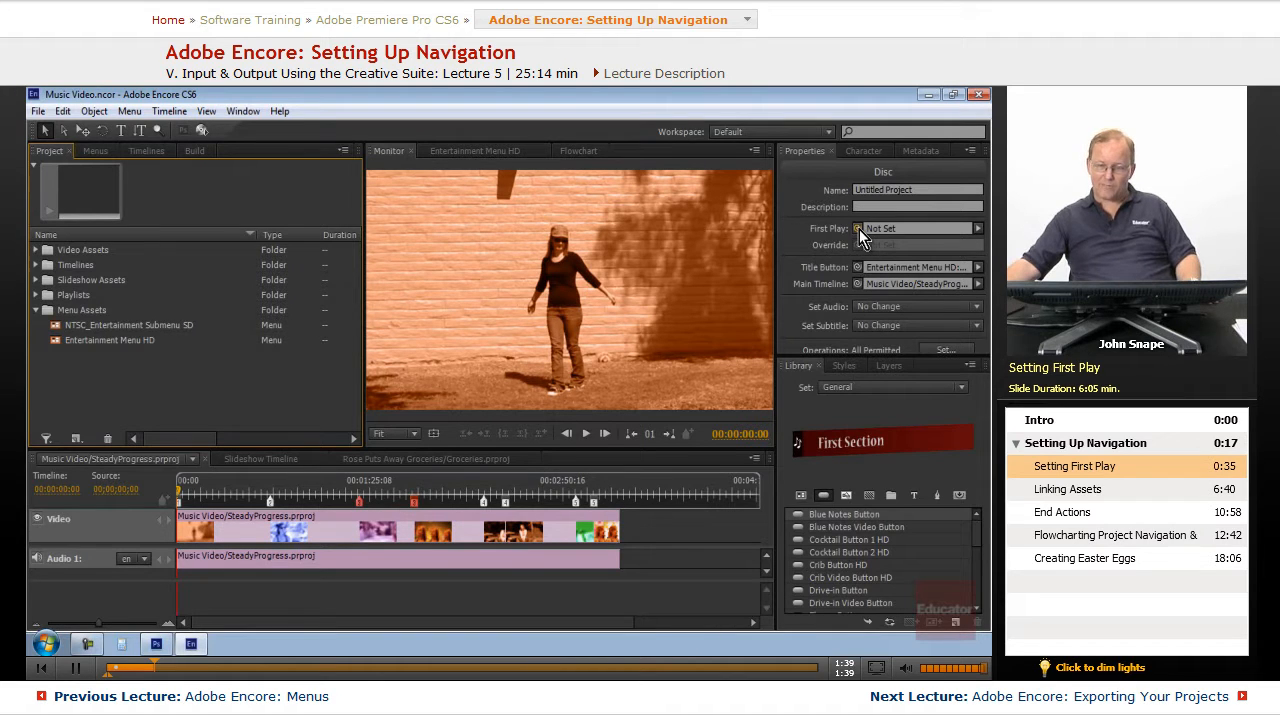
pyautogui.moveTo(857, 229); pyautogui.dragTo(136, 345)
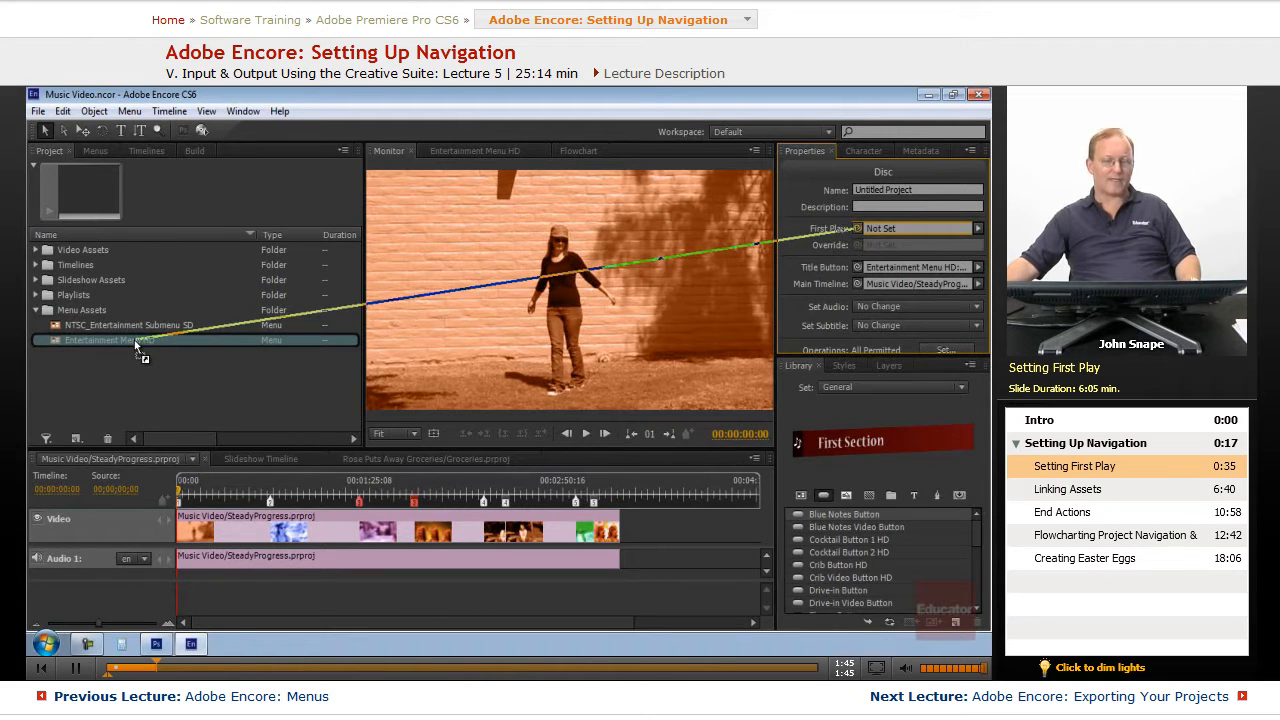
pyautogui.moveTo(136, 344); pyautogui.dragTo(151, 346)
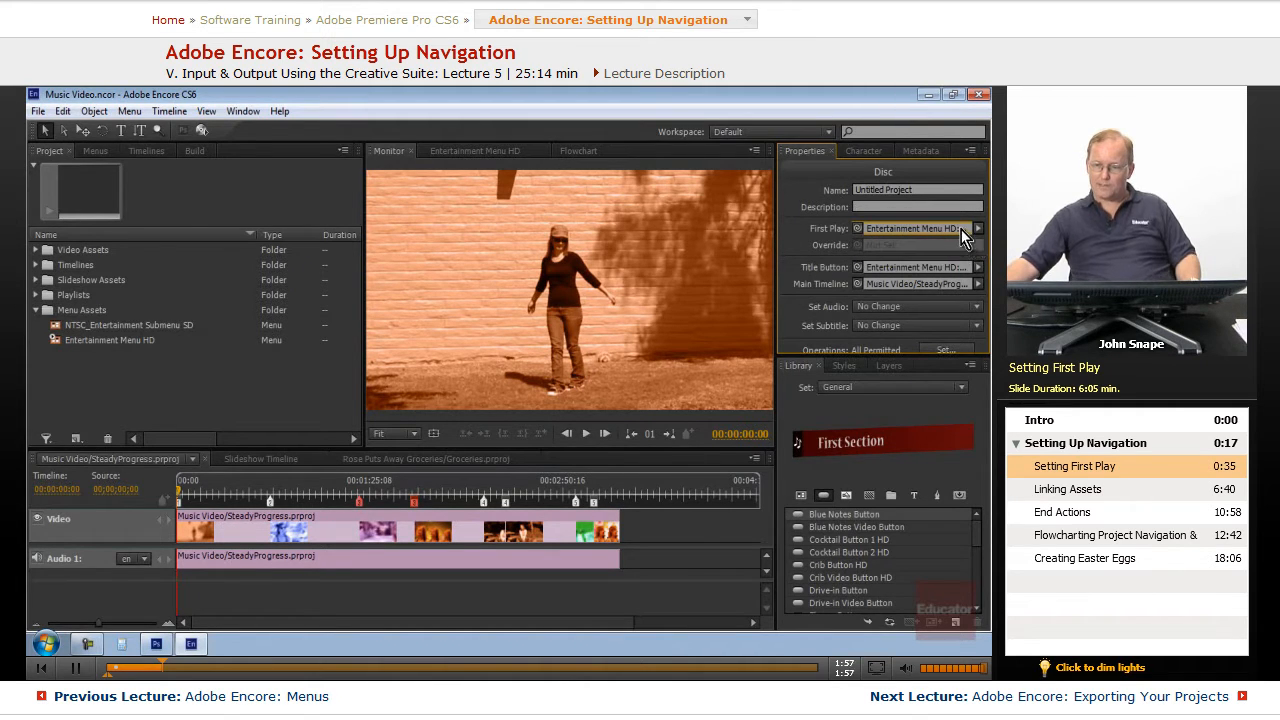
# Step: Open Entertainment Menu HD and choose 1 as the menu's default button
pyautogui.doubleClick(55, 340)
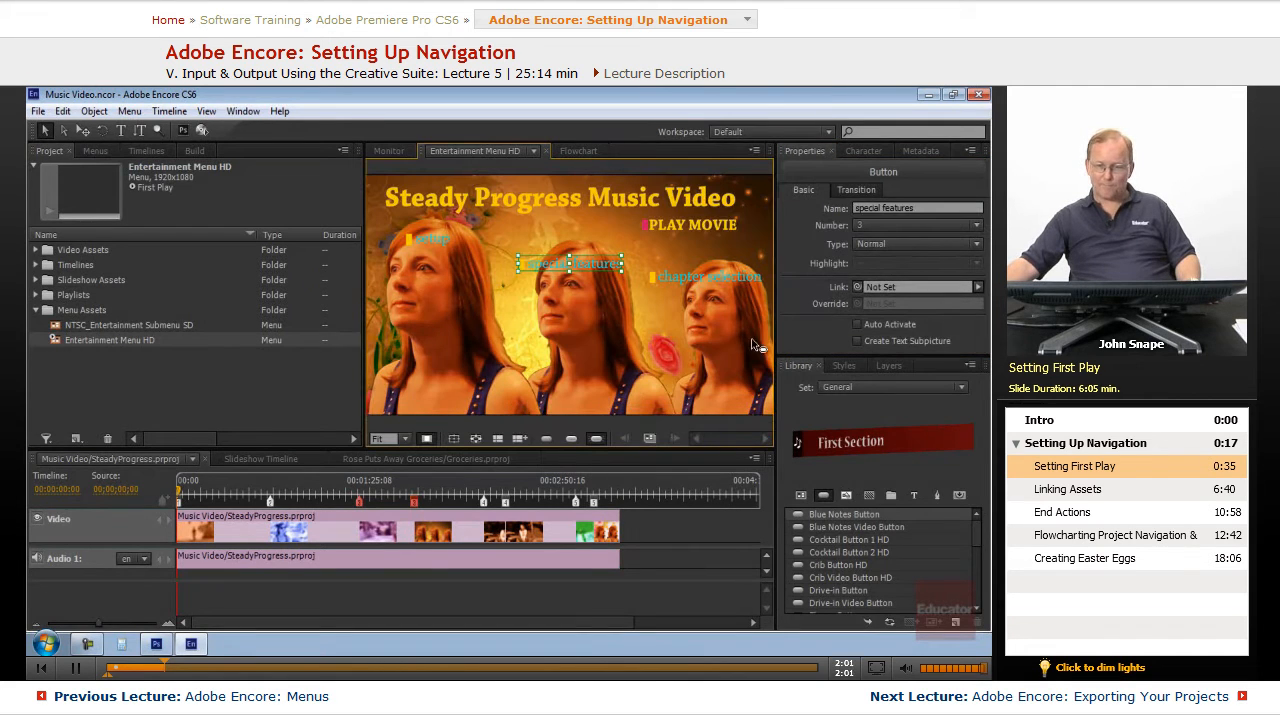
pyautogui.click(639, 375)
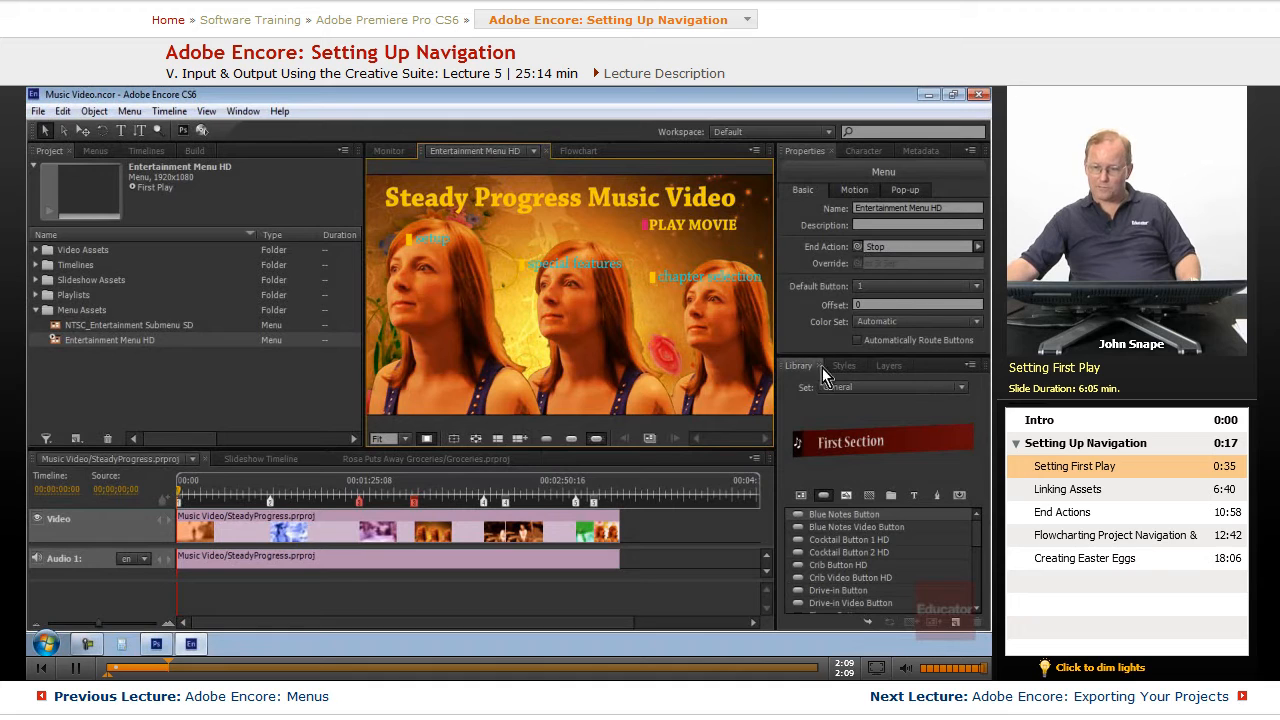
pyautogui.click(977, 286)
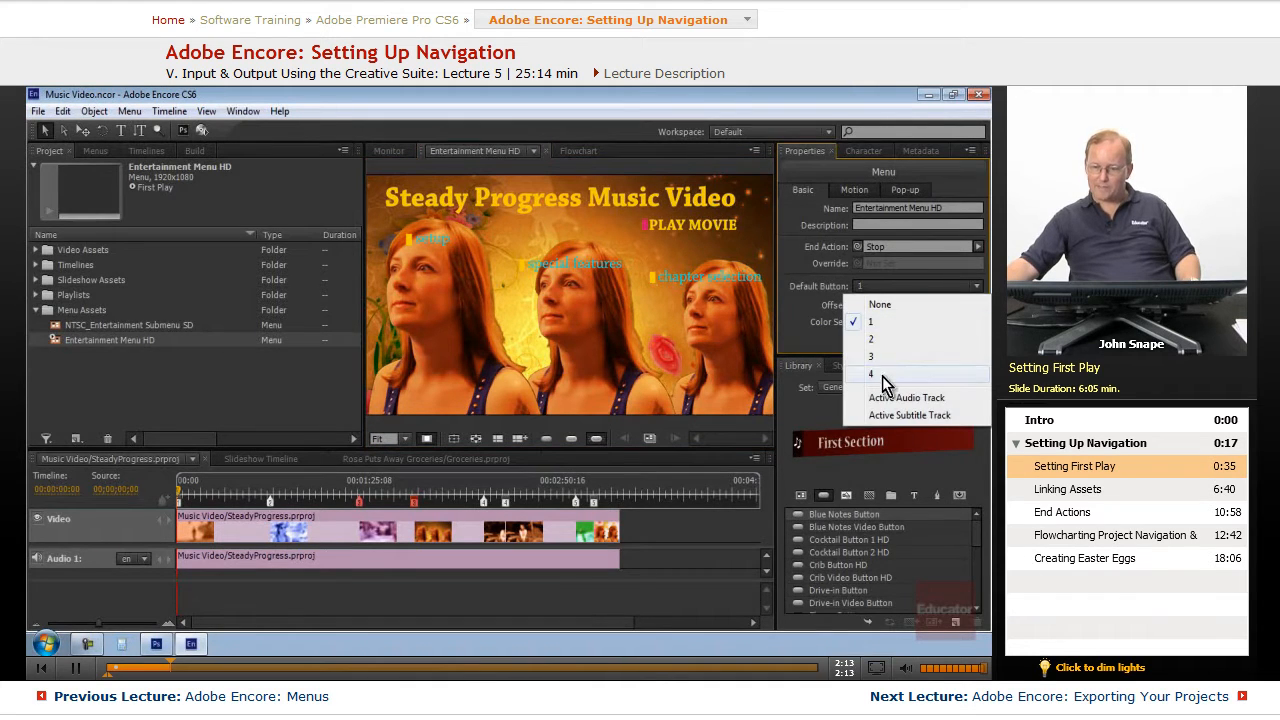
pyautogui.click(880, 322)
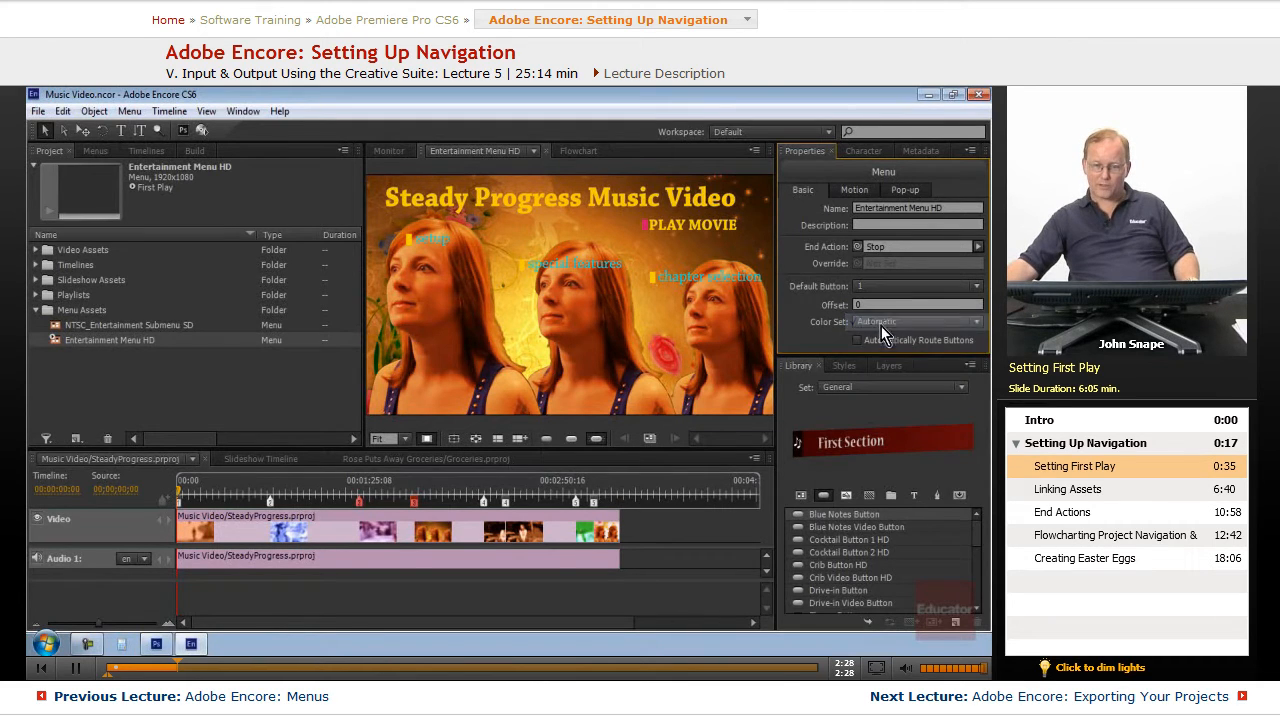
# Step: Check the button number assigned to the PLAY MOVIE button in Entertainment Menu HD
pyautogui.click(696, 230)
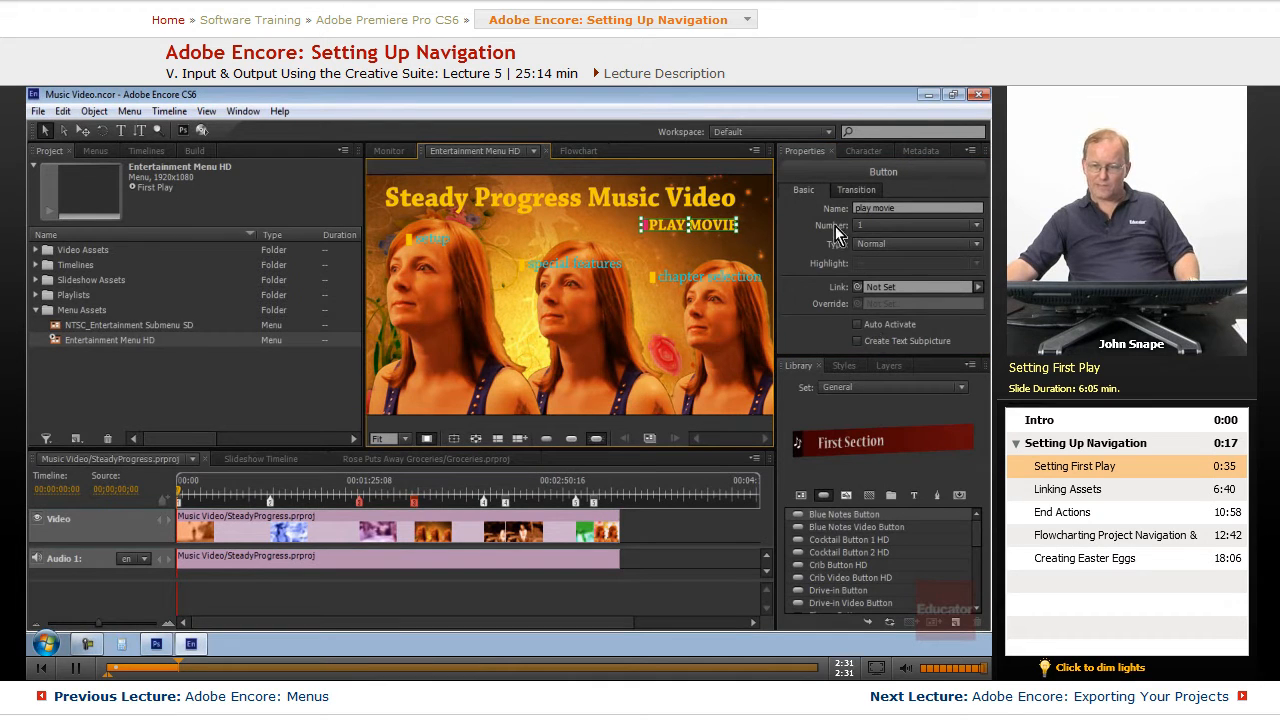
pyautogui.click(882, 226)
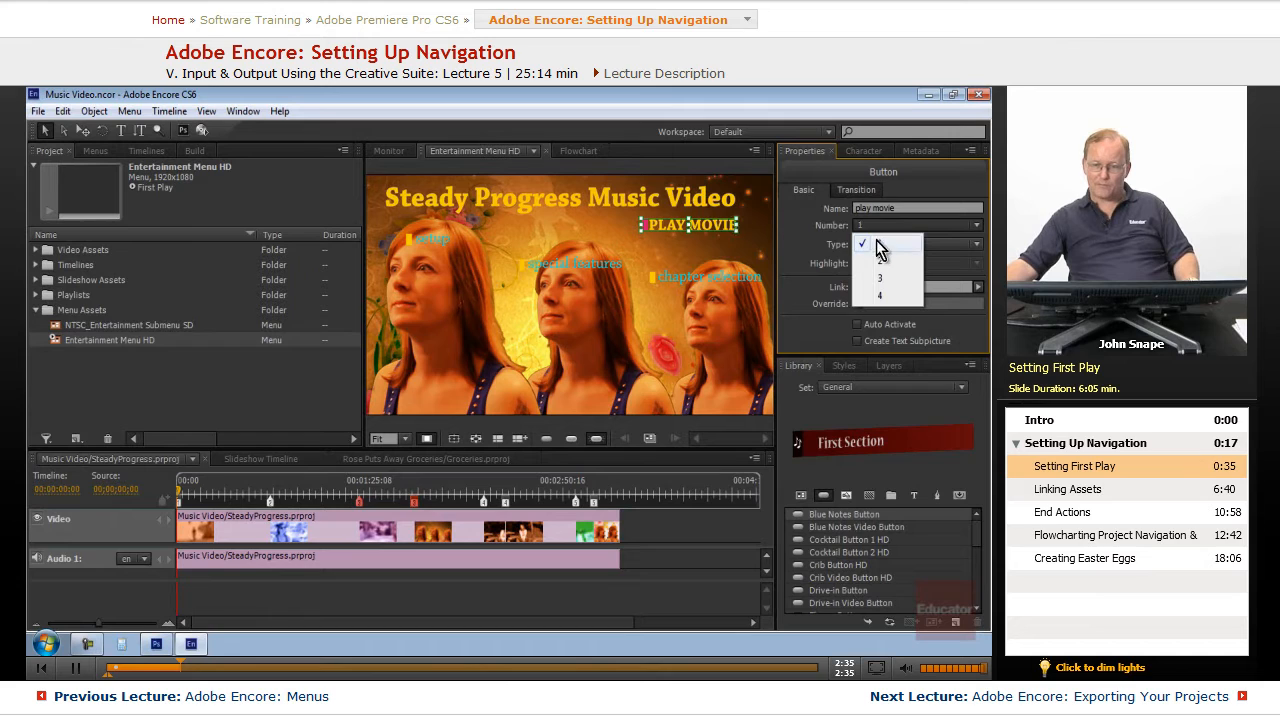
pyautogui.click(700, 232)
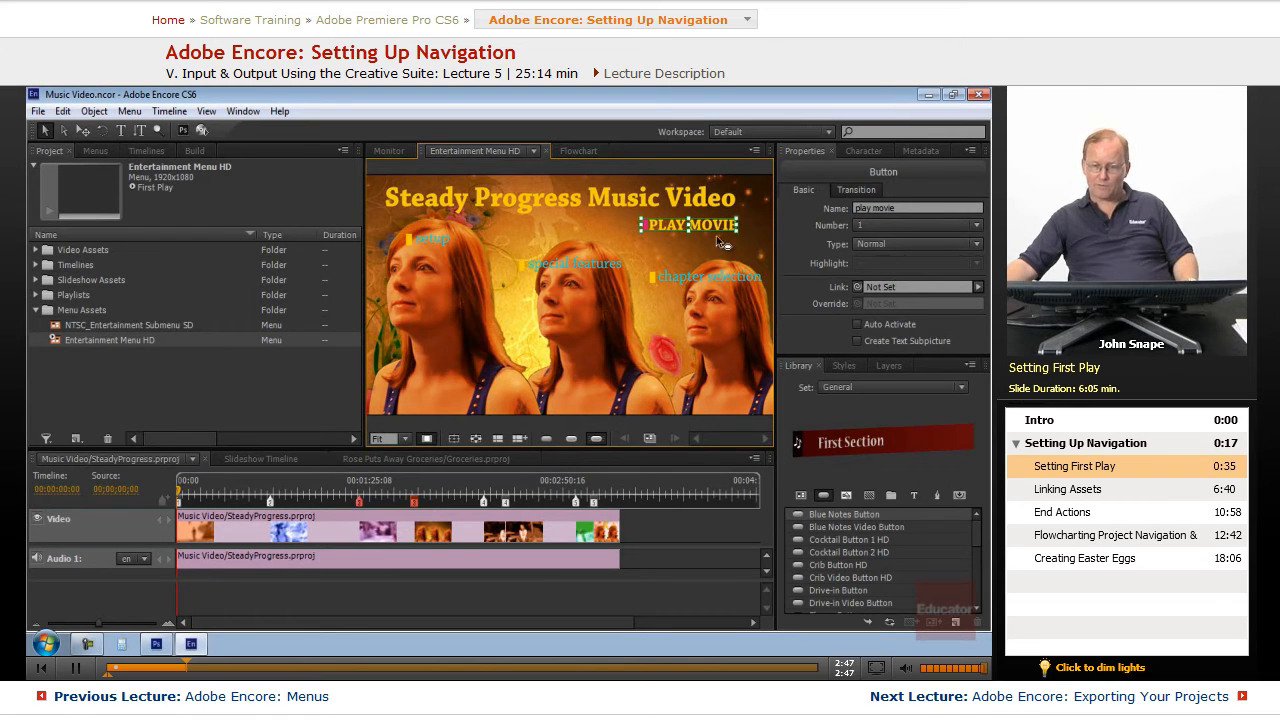
# Step: Rename the PLAY MOVIE button to PLAY ALL and shift it slightly right beneath the menu title
pyautogui.moveTo(874, 358); pyautogui.dragTo(874, 462)
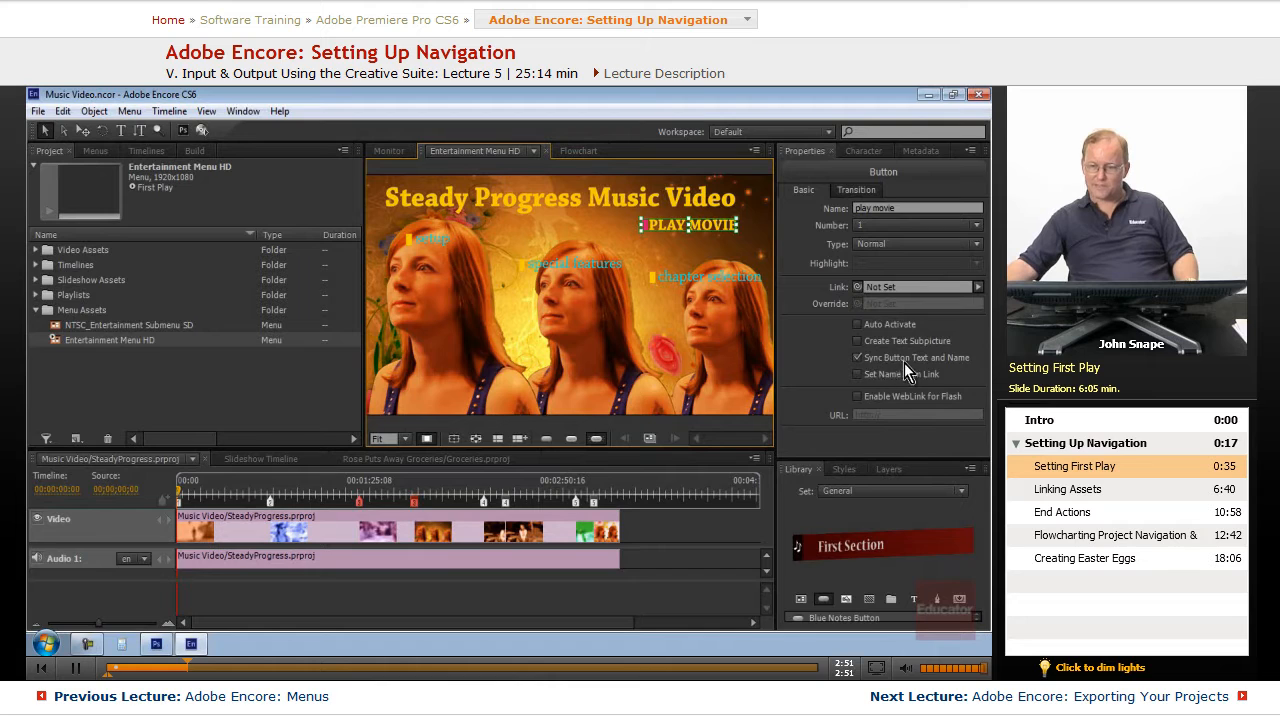
pyautogui.doubleClick(876, 207)
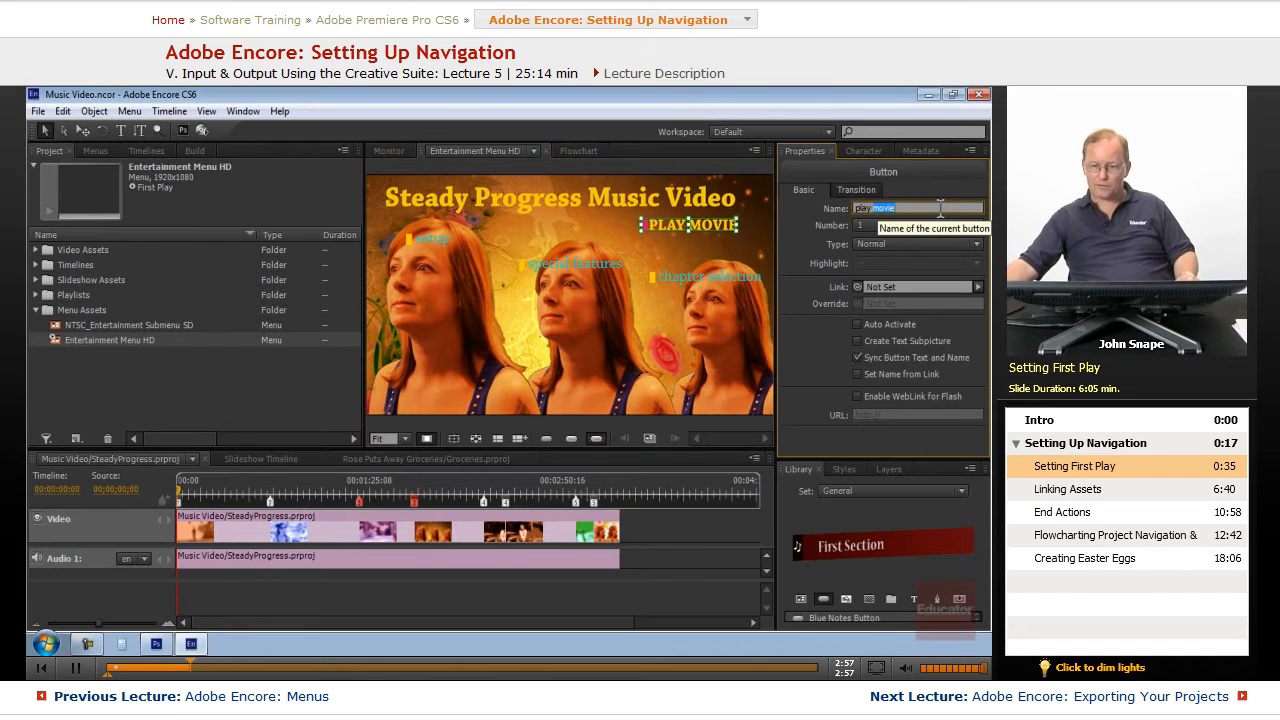
pyautogui.write('all')
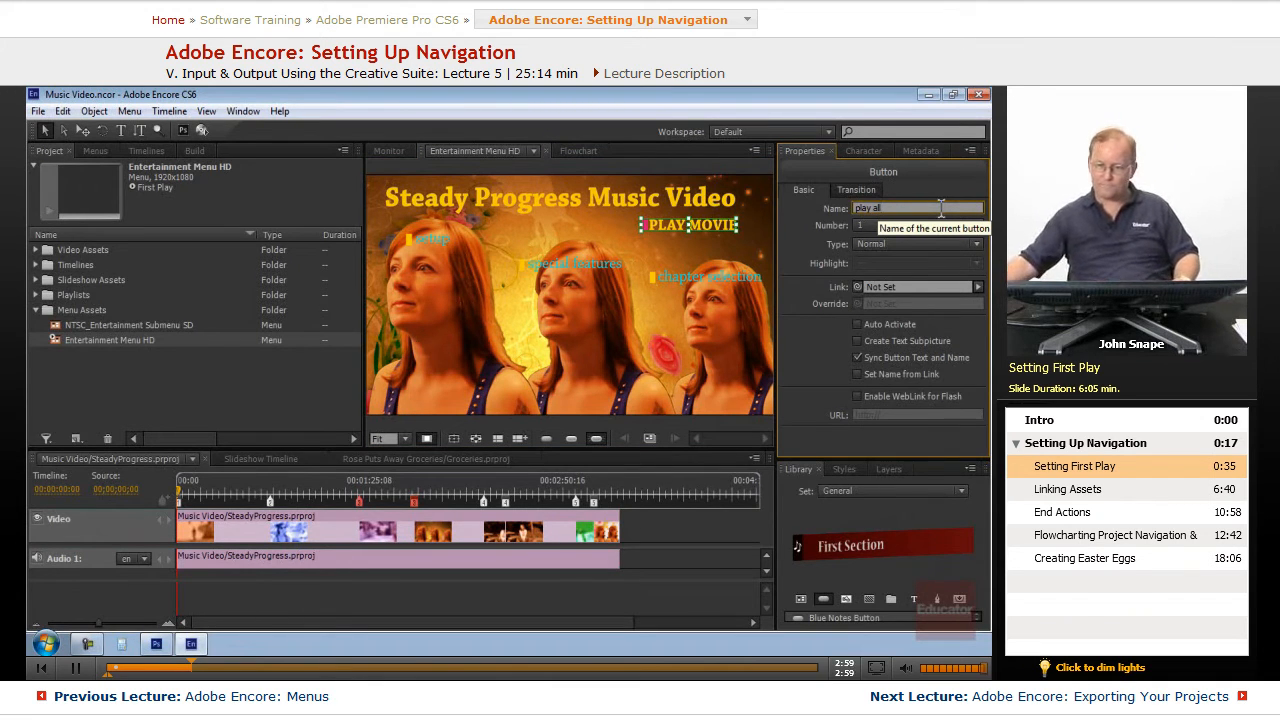
pyautogui.press('Return')
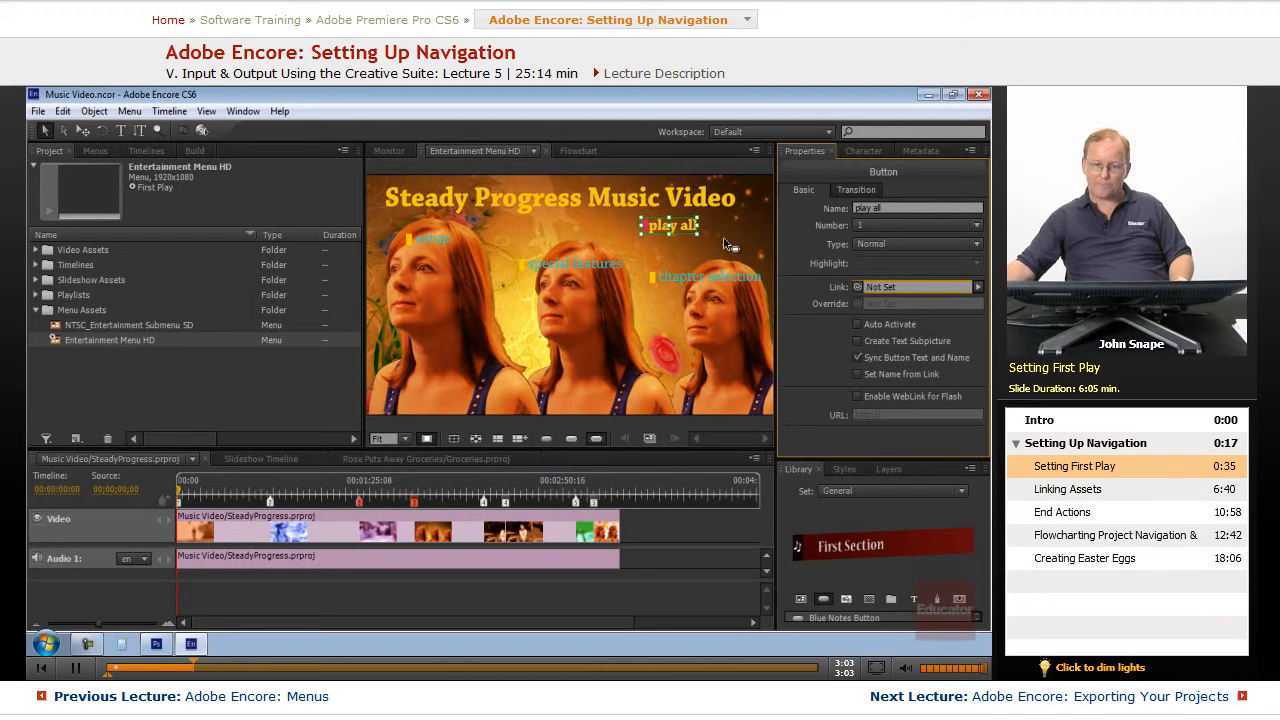
pyautogui.click(848, 208)
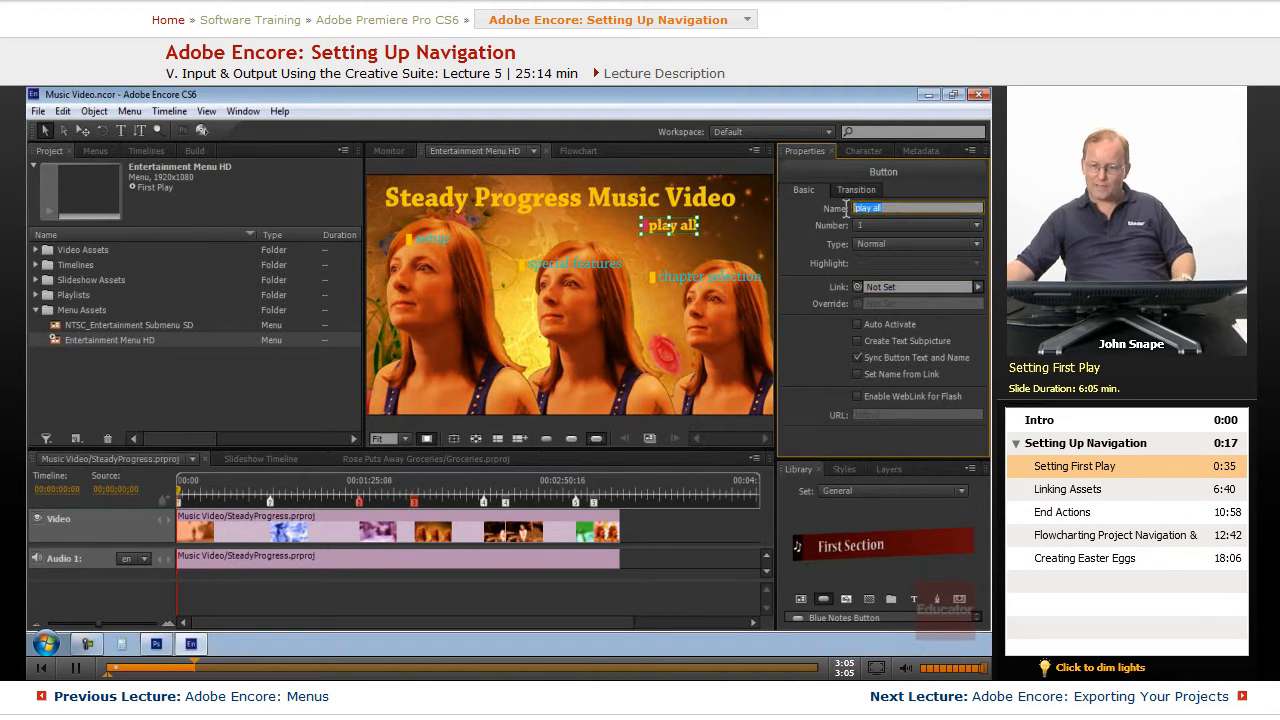
pyautogui.write('PLAY ALL')
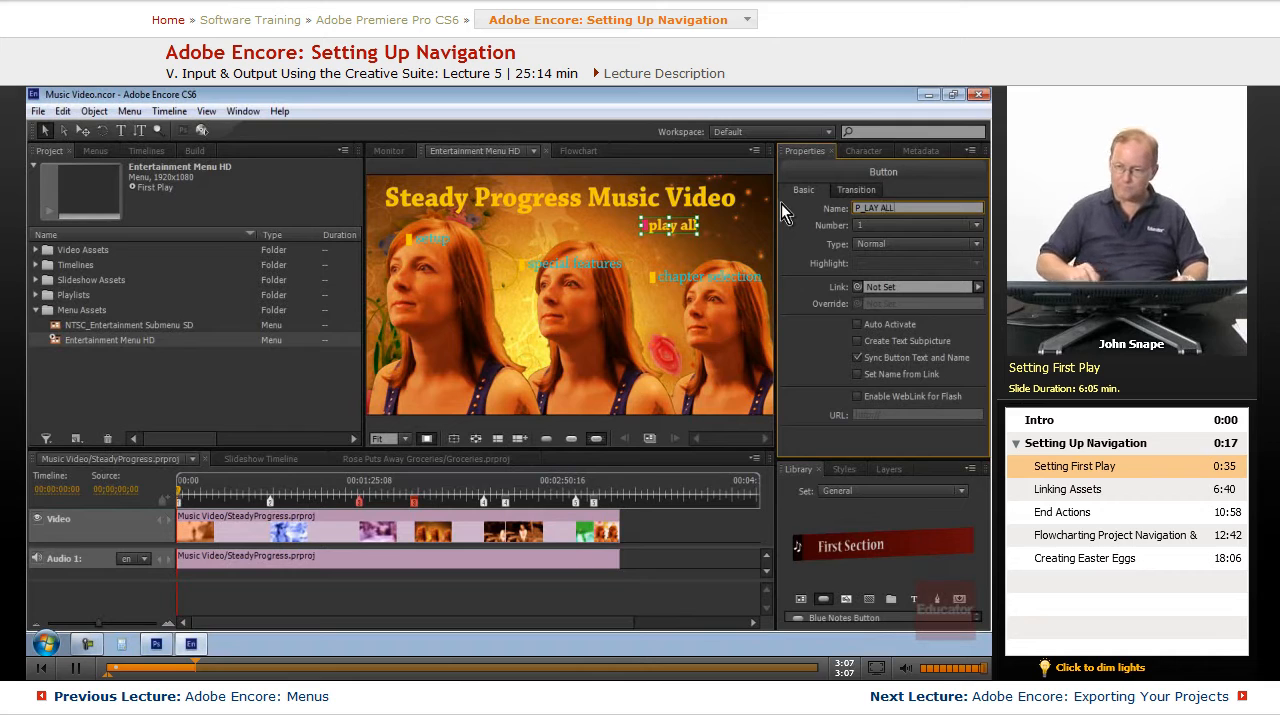
pyautogui.press('Left')
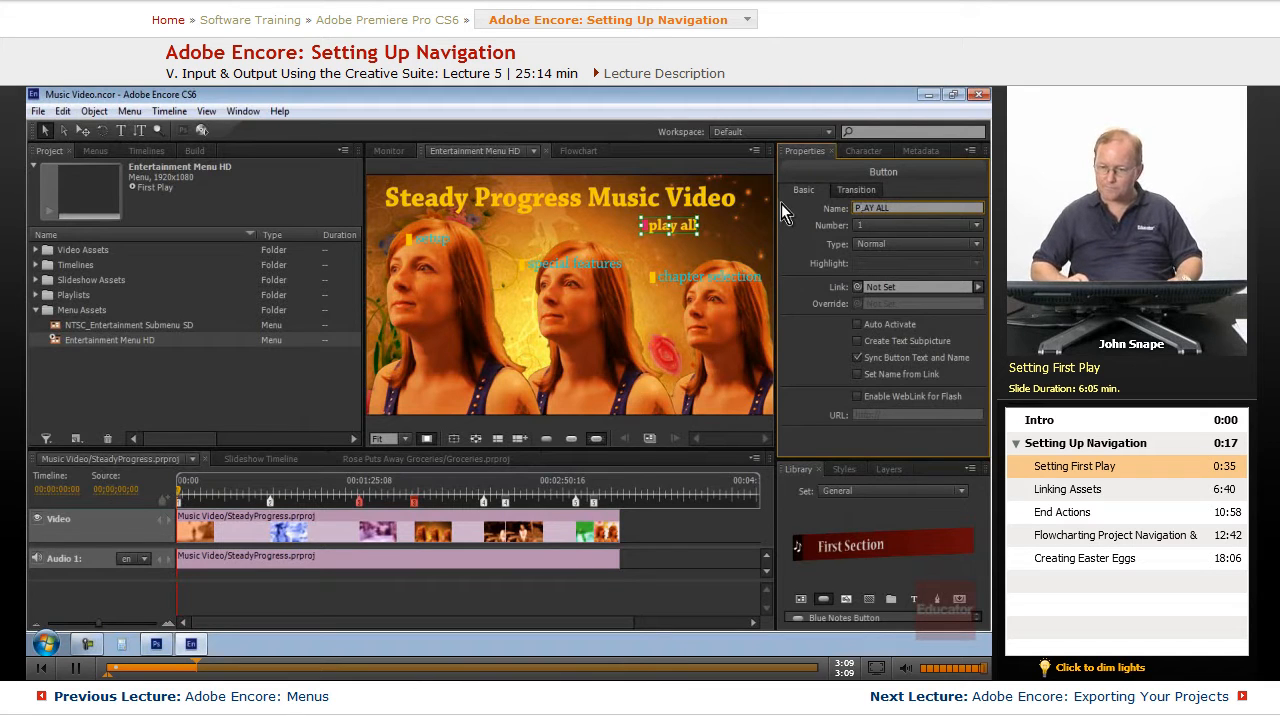
pyautogui.press('Return')
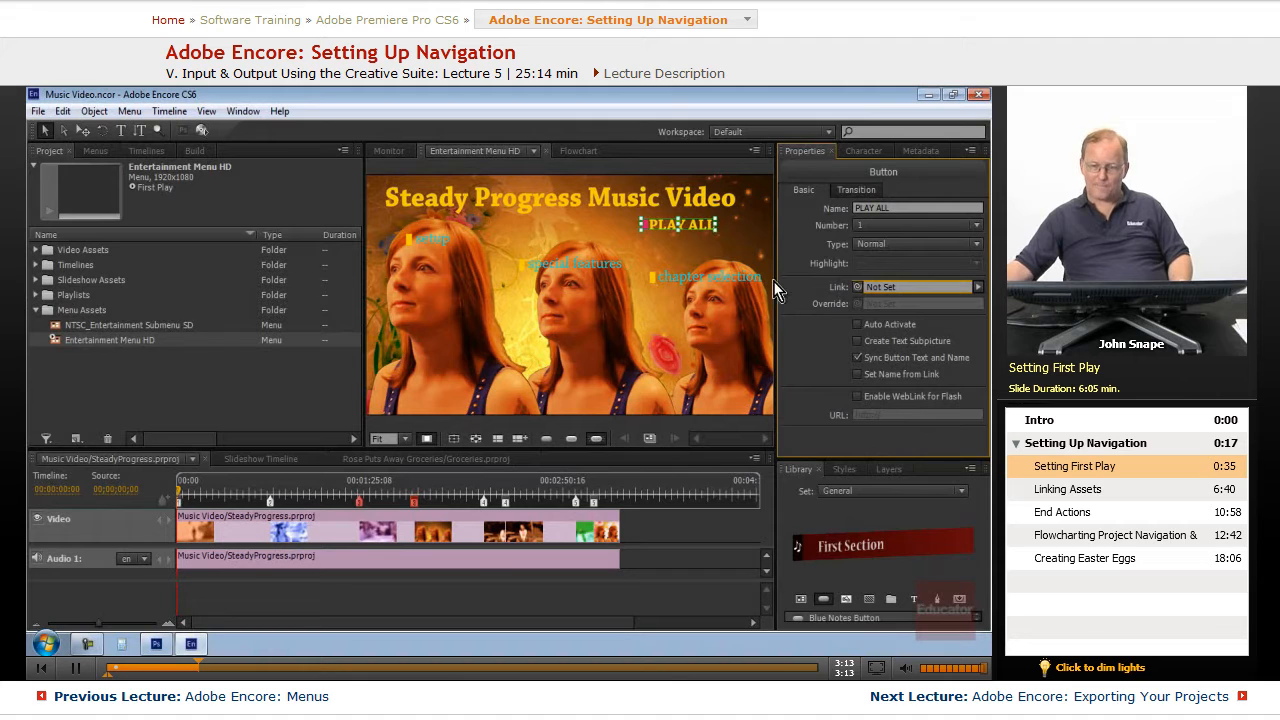
pyautogui.moveTo(701, 230); pyautogui.dragTo(724, 232)
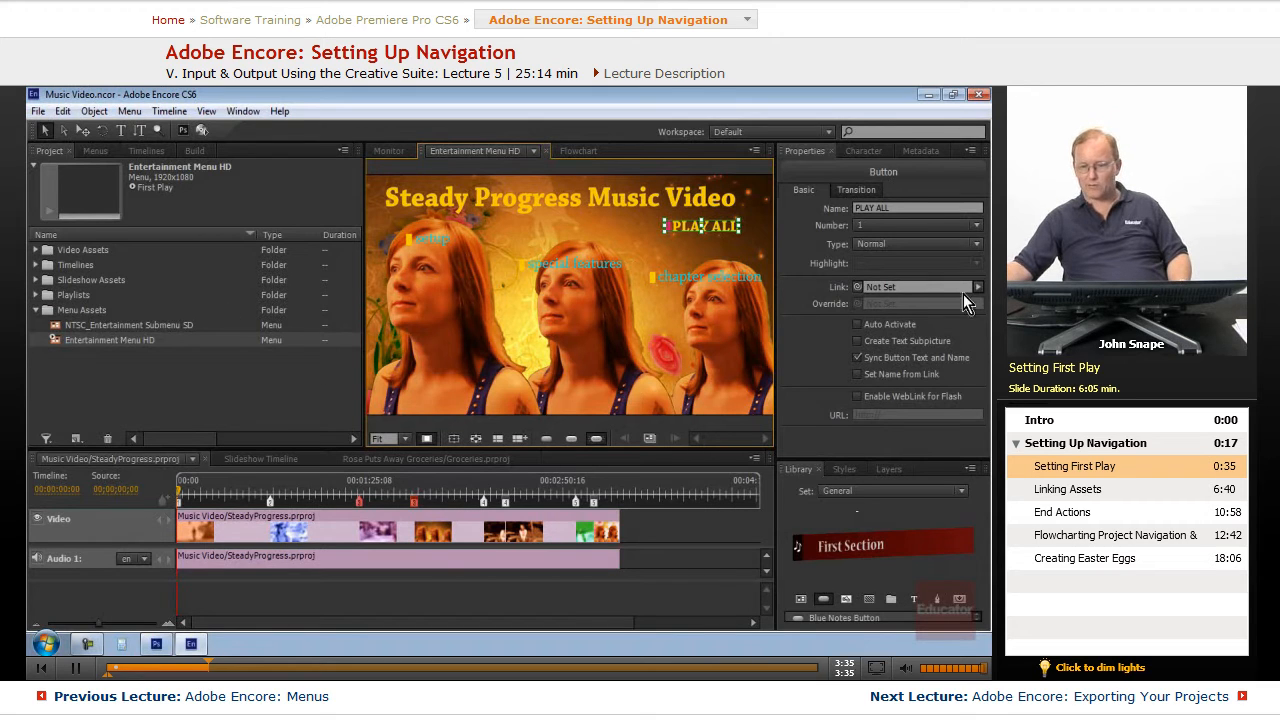
# Step: Collapse the Menu Assets folder and create a new playlist named PLAY ALL in the project
pyautogui.click(37, 311)
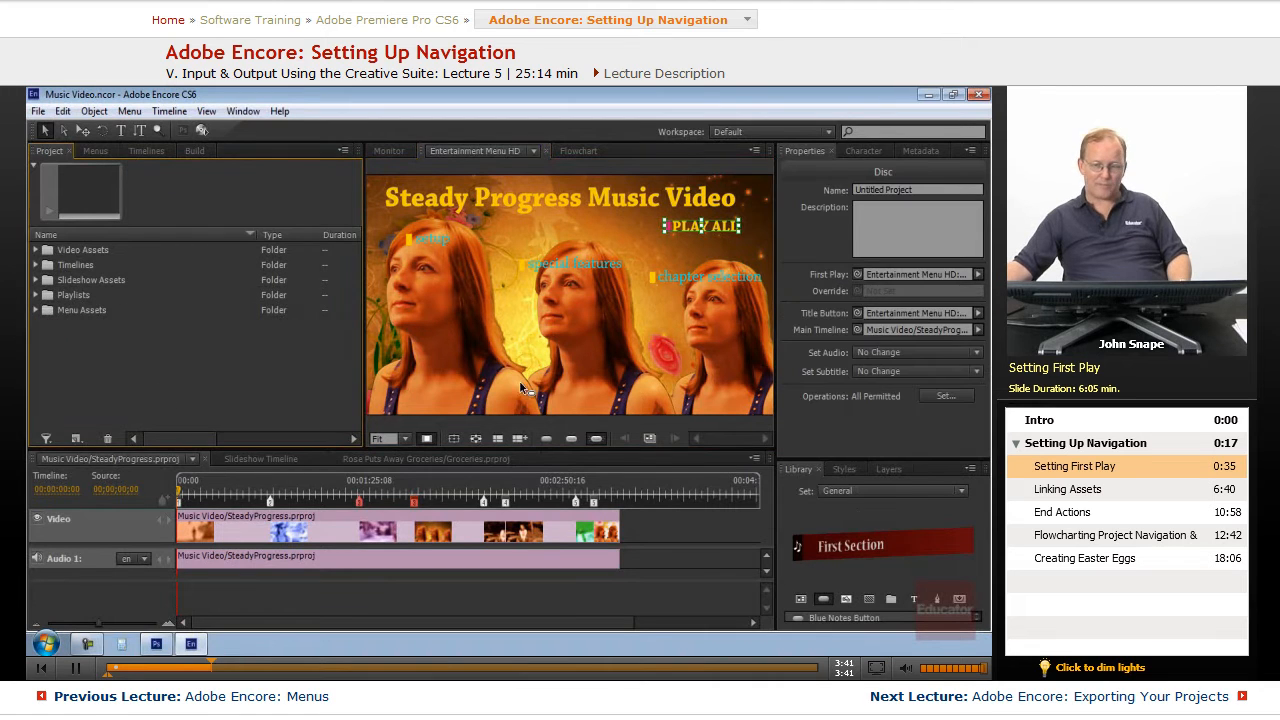
pyautogui.rightClick(100, 366)
pyautogui.moveTo(170, 404)
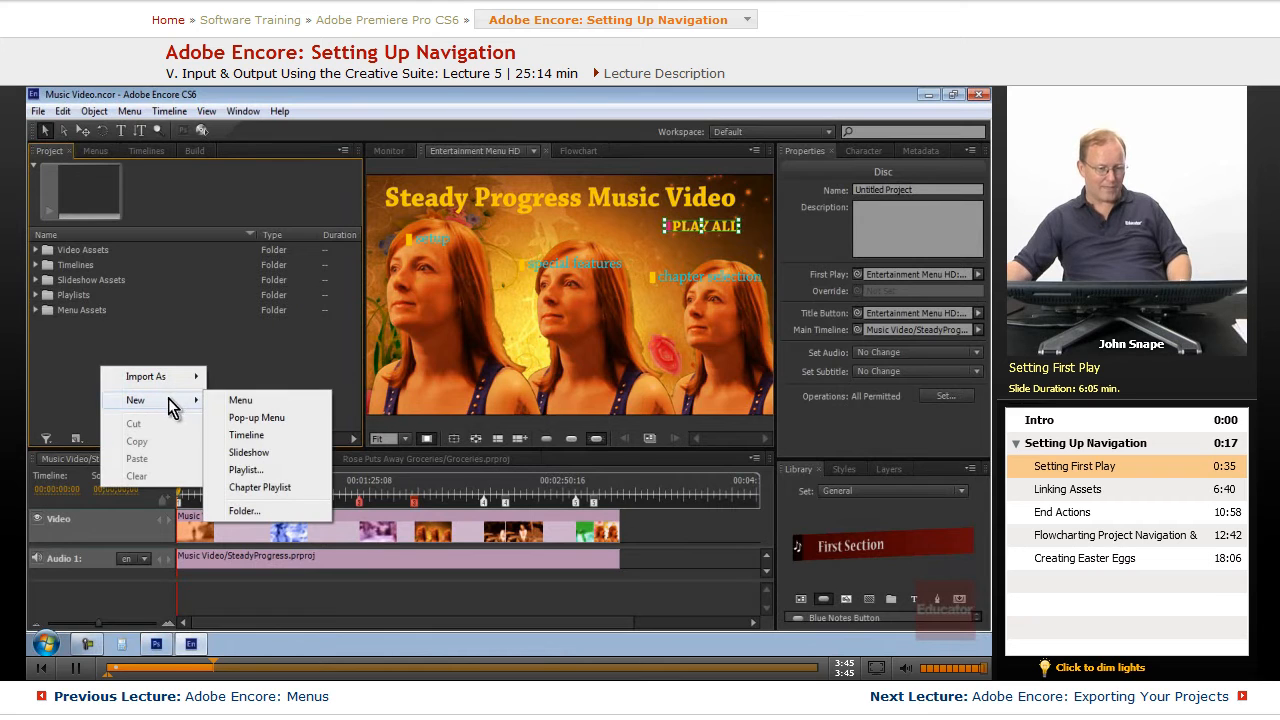
pyautogui.click(248, 470)
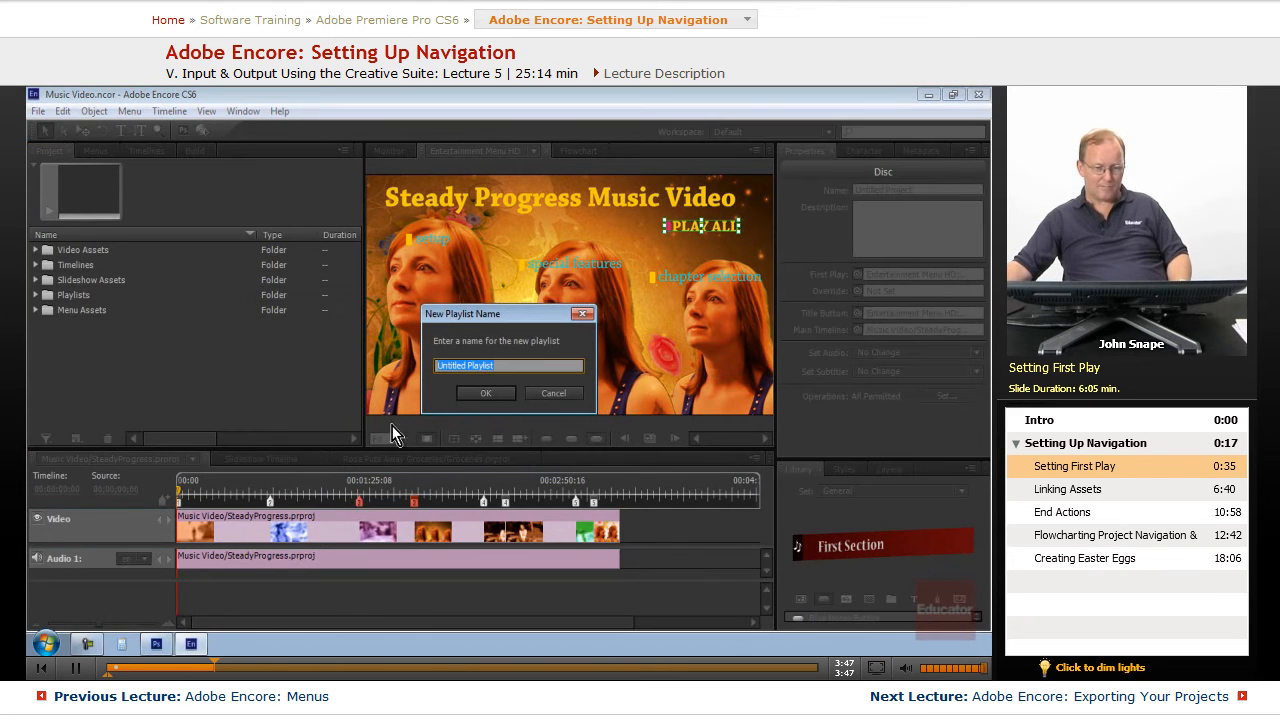
pyautogui.write('PLA')
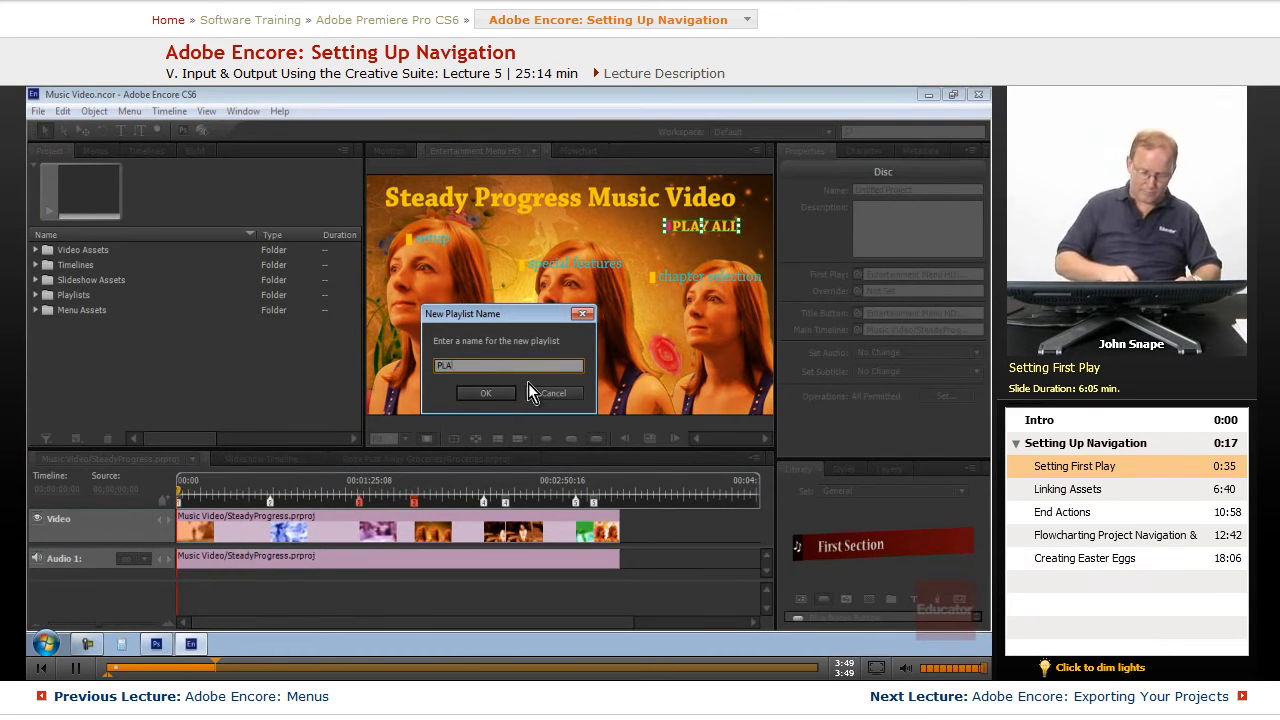
pyautogui.write('Y ALL')
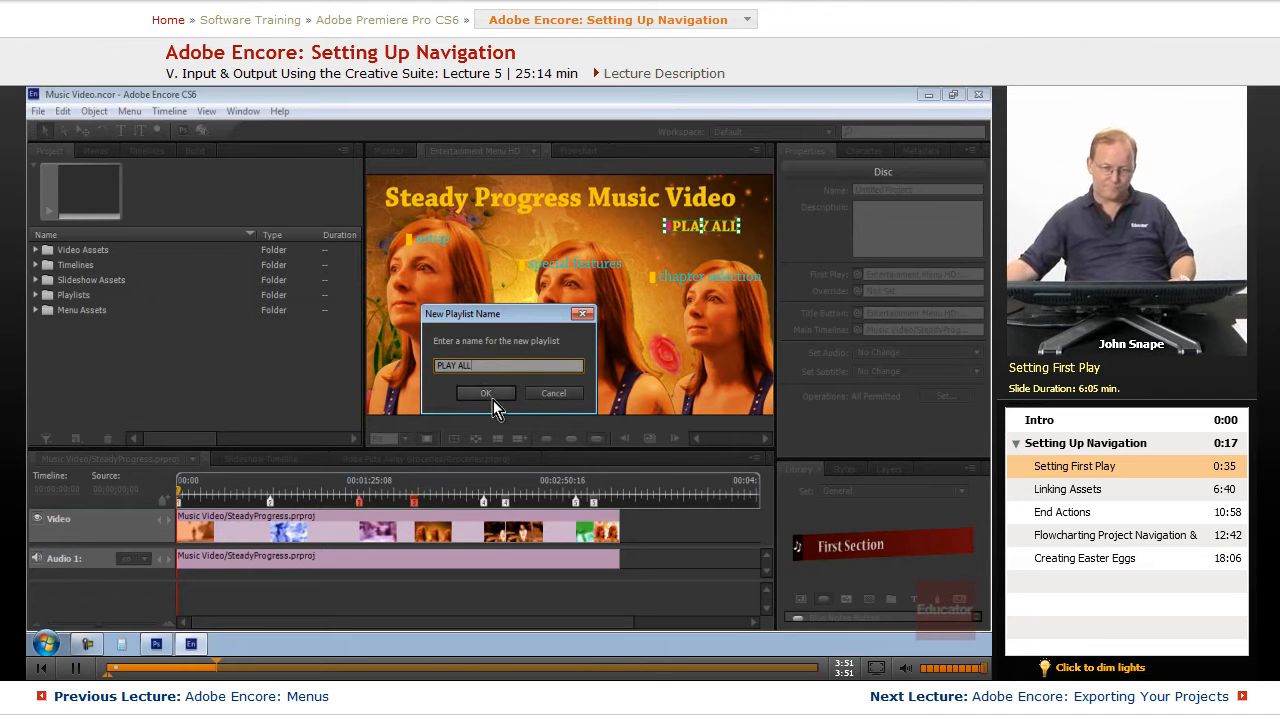
pyautogui.click(490, 395)
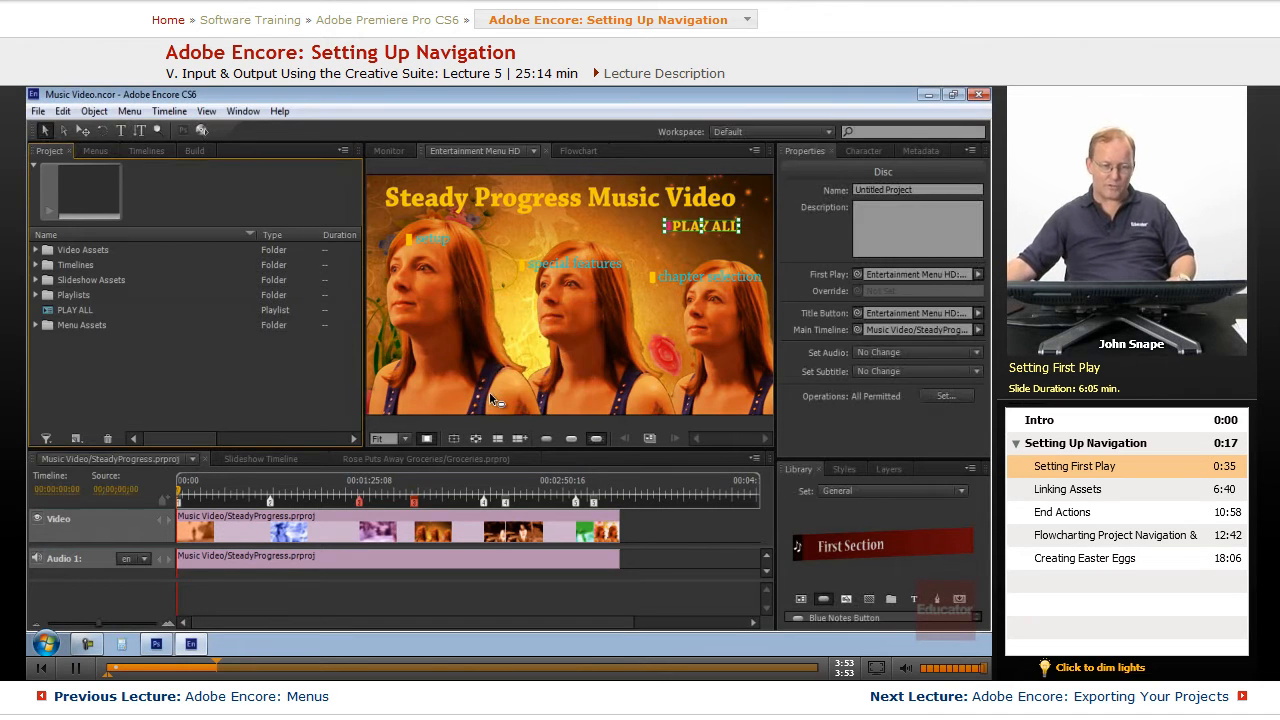
# Step: Add the Music Video/SteadyProgress.prproj timeline to the PLAY ALL playlist
pyautogui.click(47, 310)
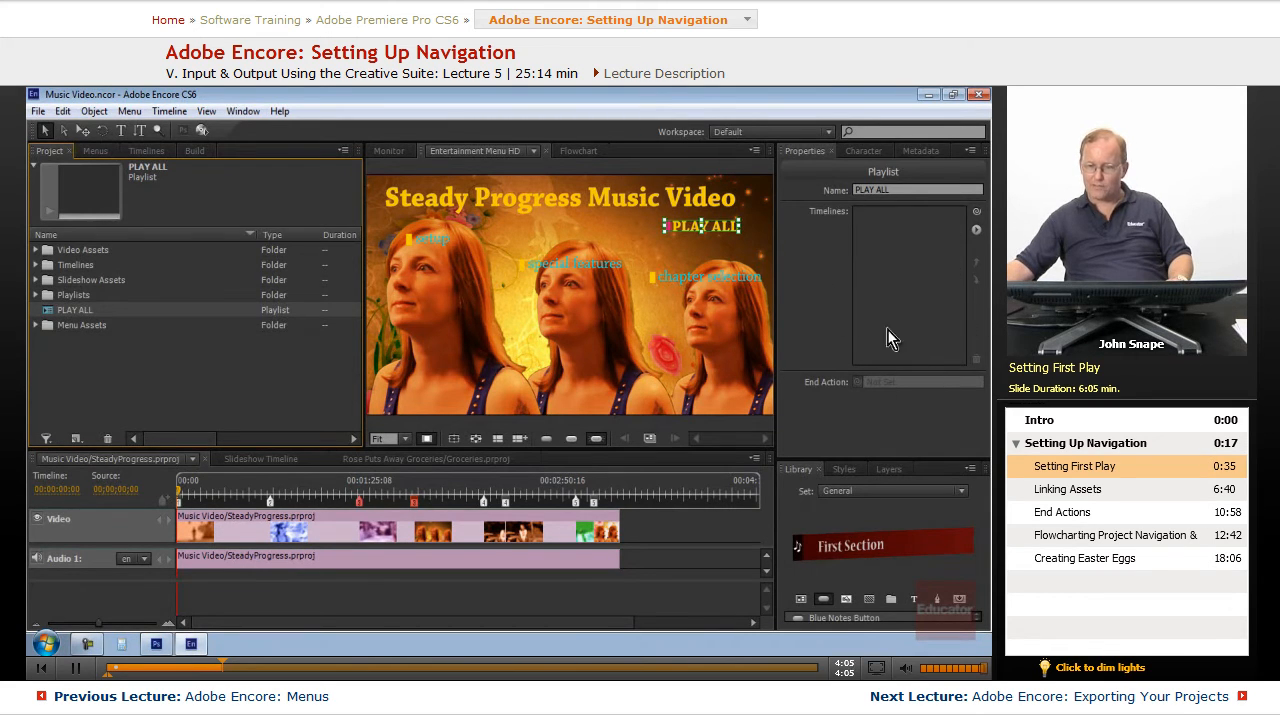
pyautogui.click(976, 230)
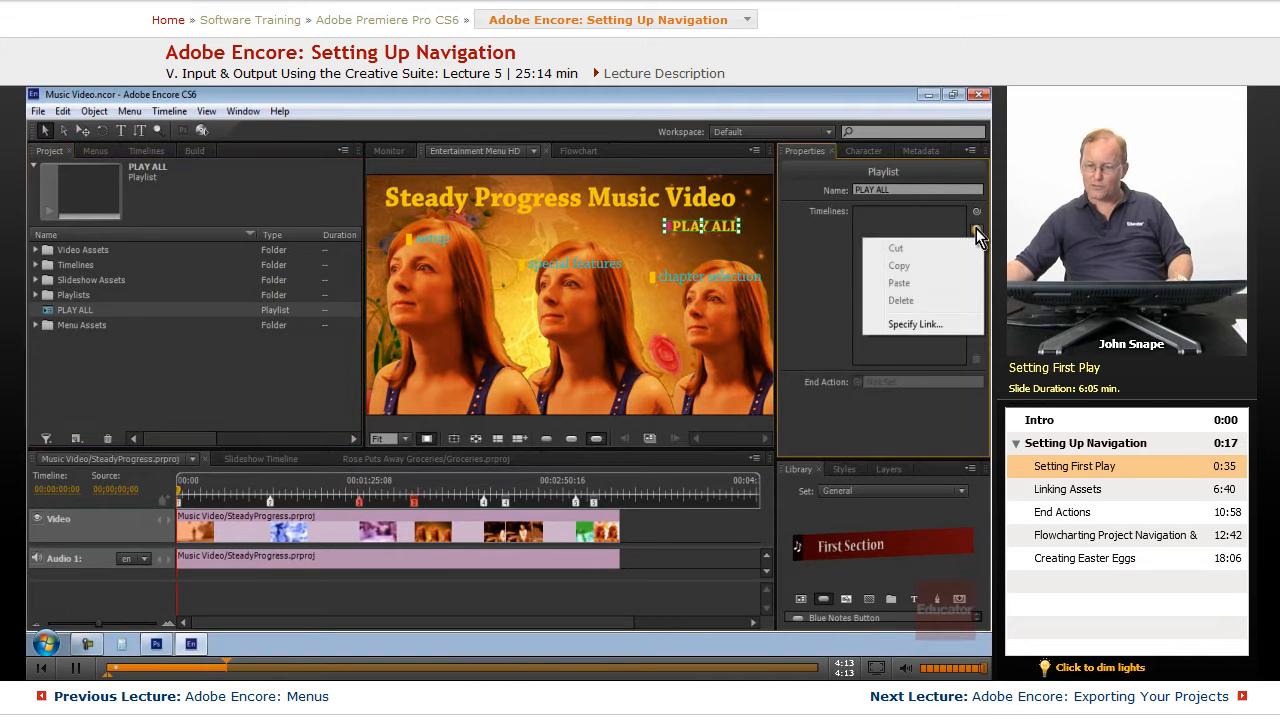
pyautogui.click(956, 324)
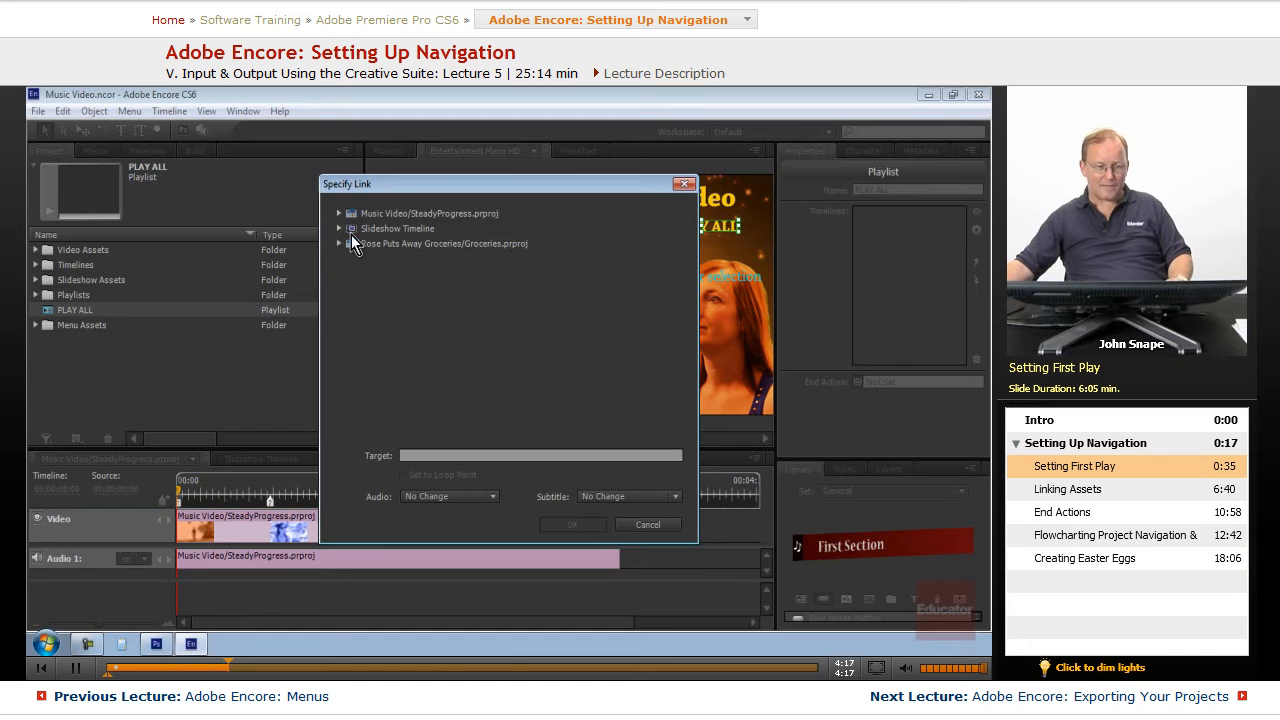
pyautogui.click(382, 214)
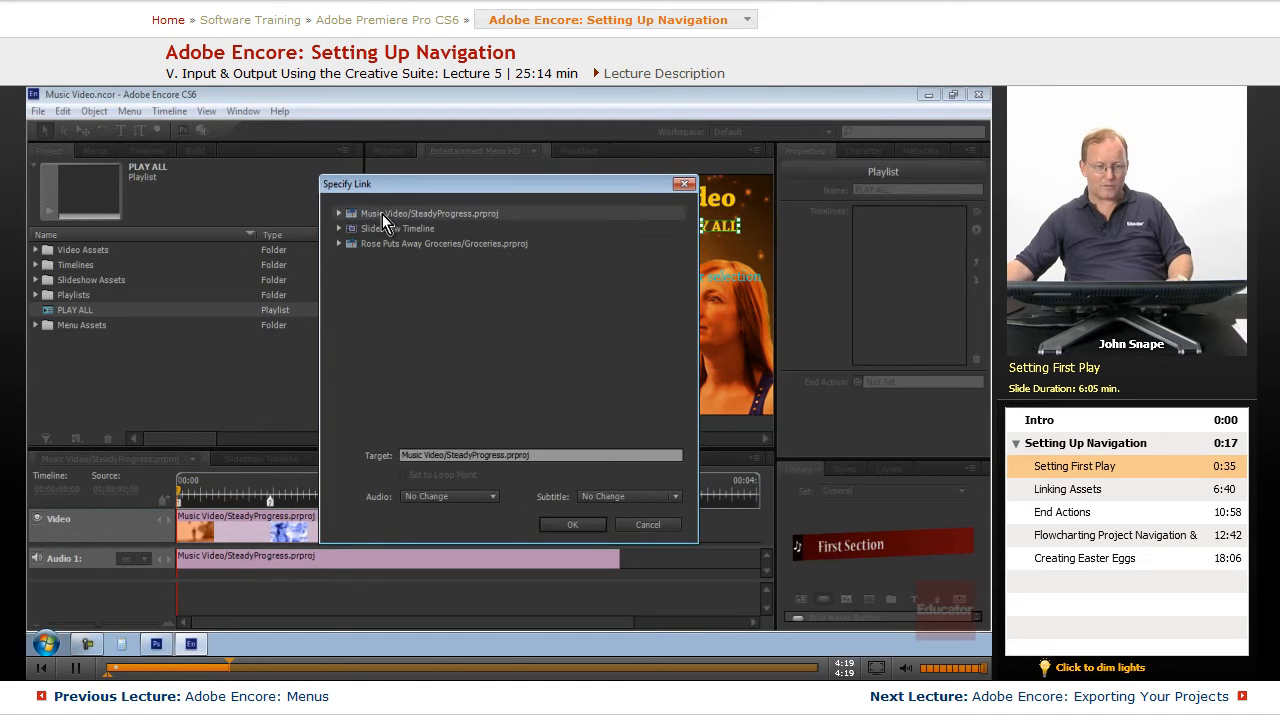
pyautogui.click(578, 524)
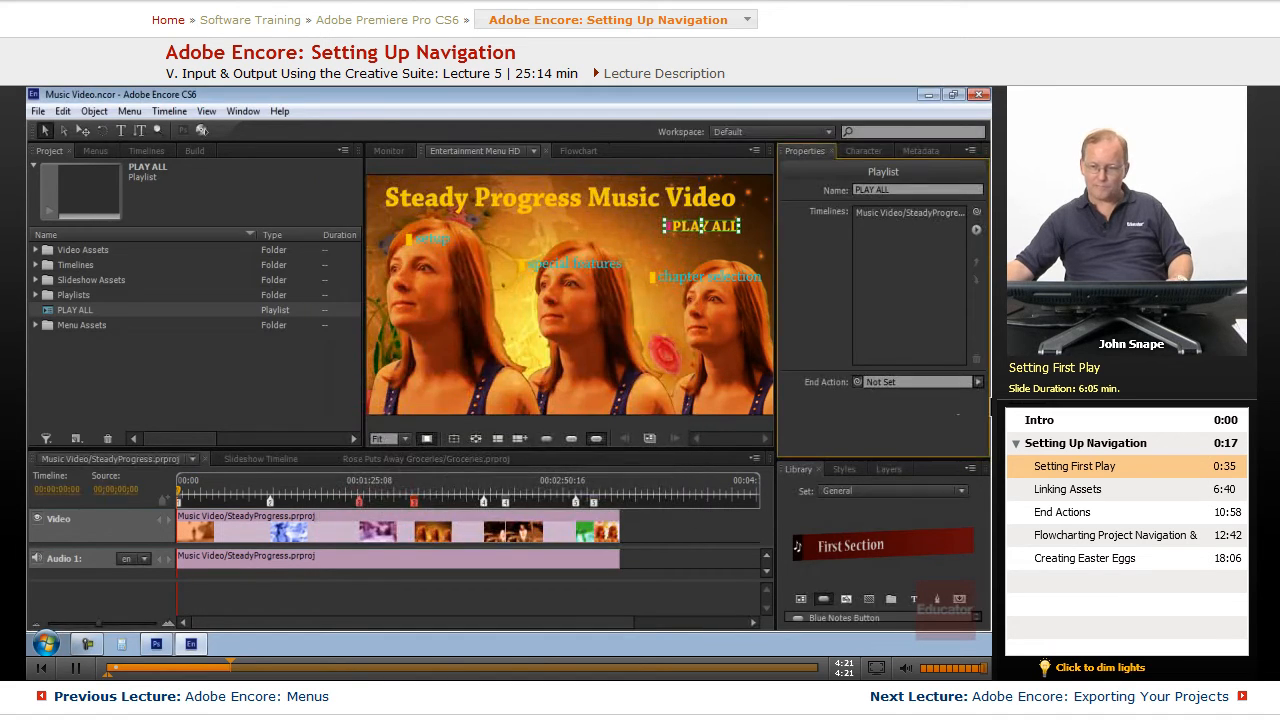
# Step: Add the Rose Puts Away Groceries/Groceries.prproj timeline to the PLAY ALL playlist
pyautogui.click(976, 230)
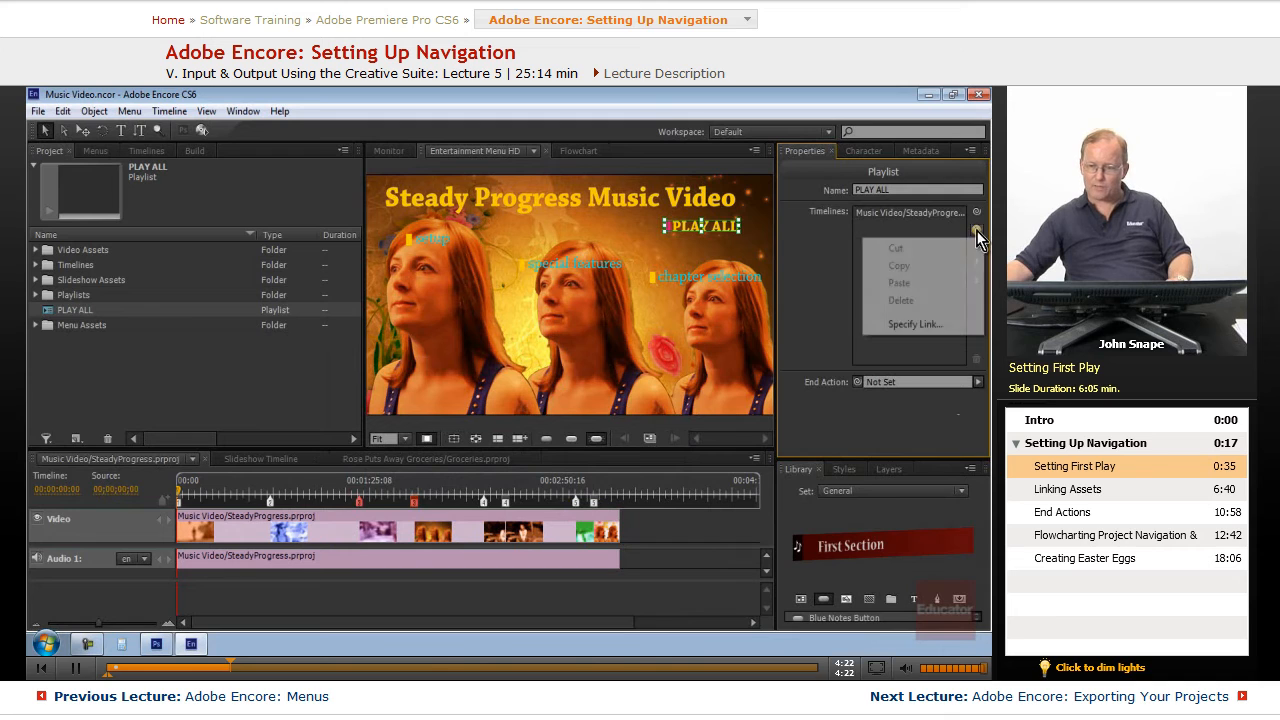
pyautogui.click(928, 325)
pyautogui.click(394, 244)
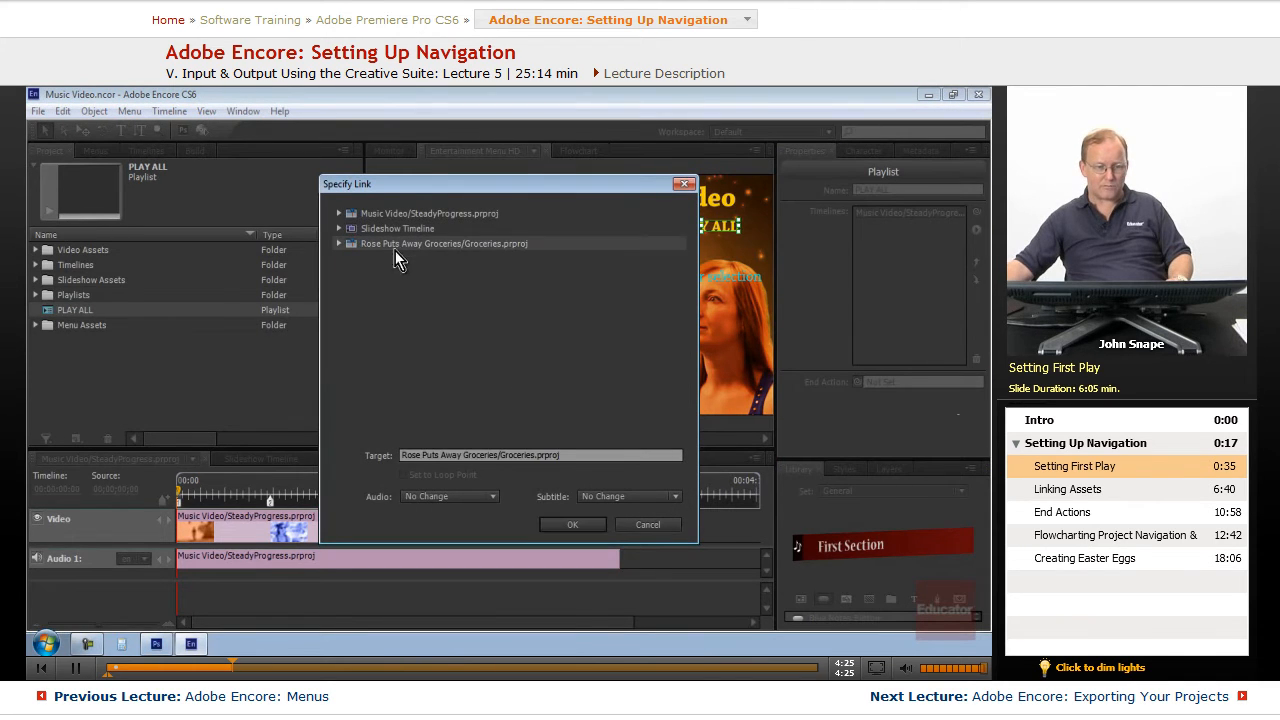
pyautogui.click(579, 522)
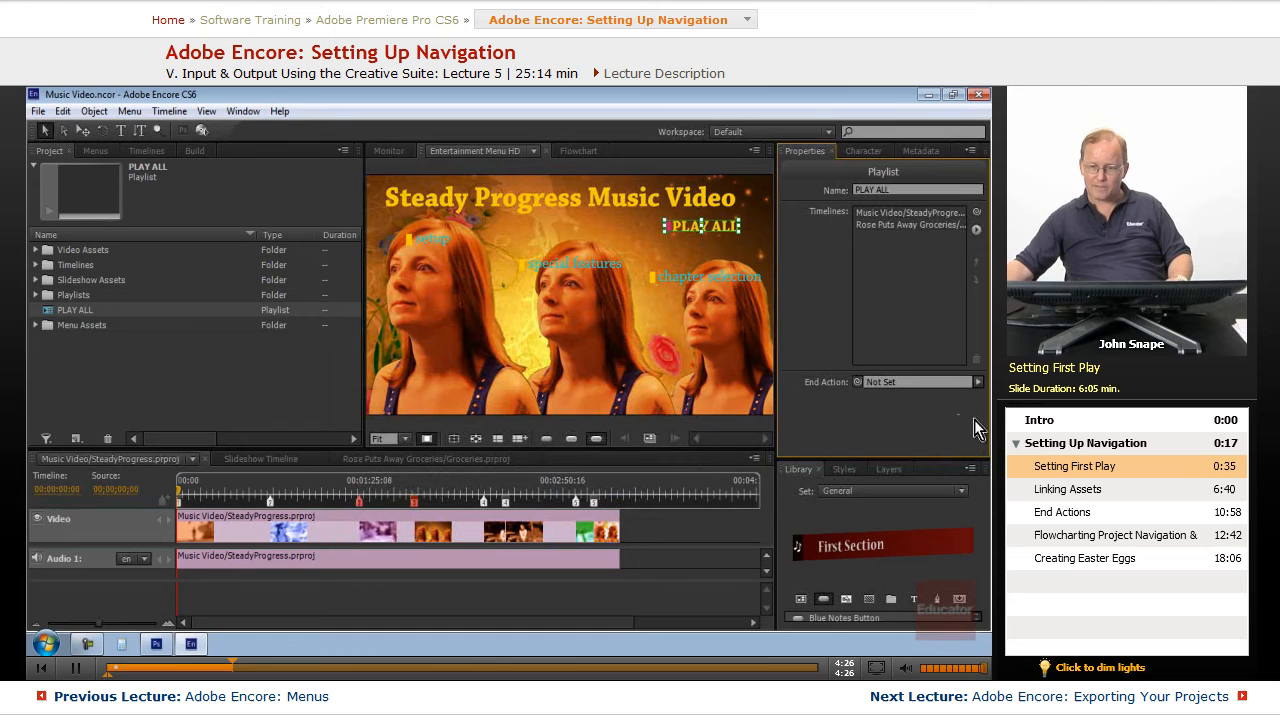
# Step: Add the Slideshow Timeline to the PLAY ALL playlist as its third entry and check the full timeline names
pyautogui.click(976, 229)
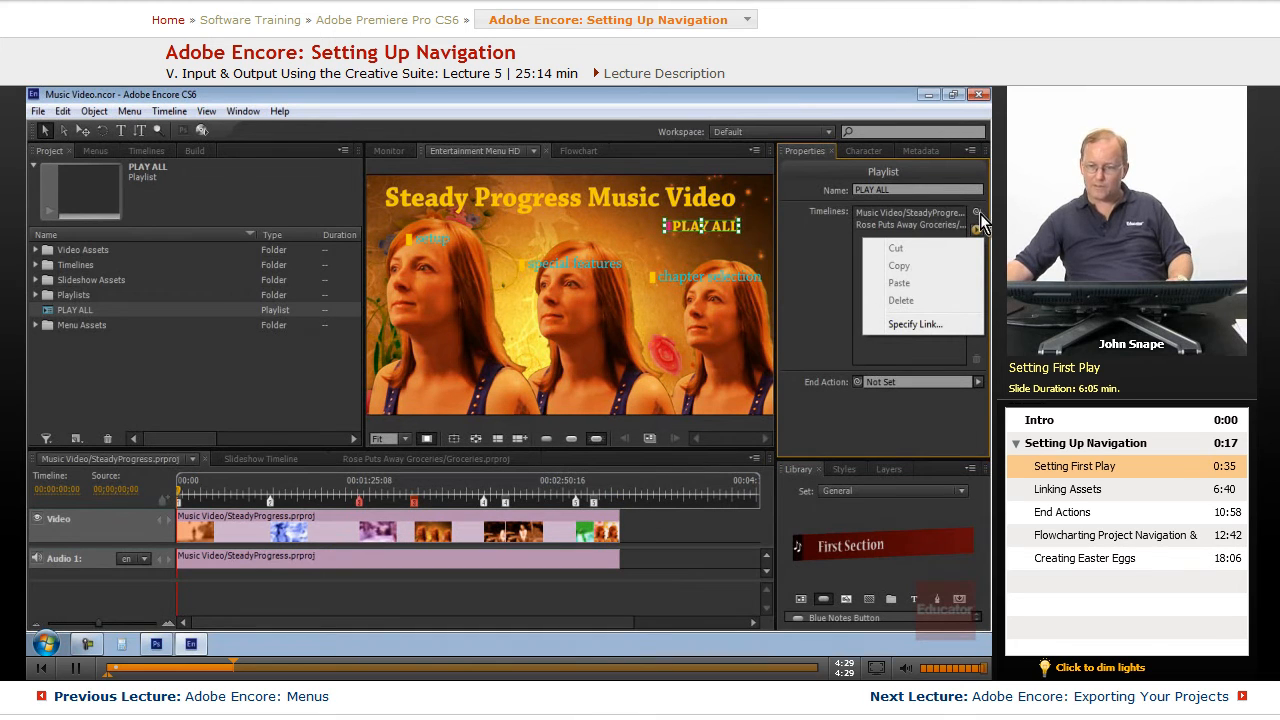
pyautogui.click(979, 213)
pyautogui.click(36, 265)
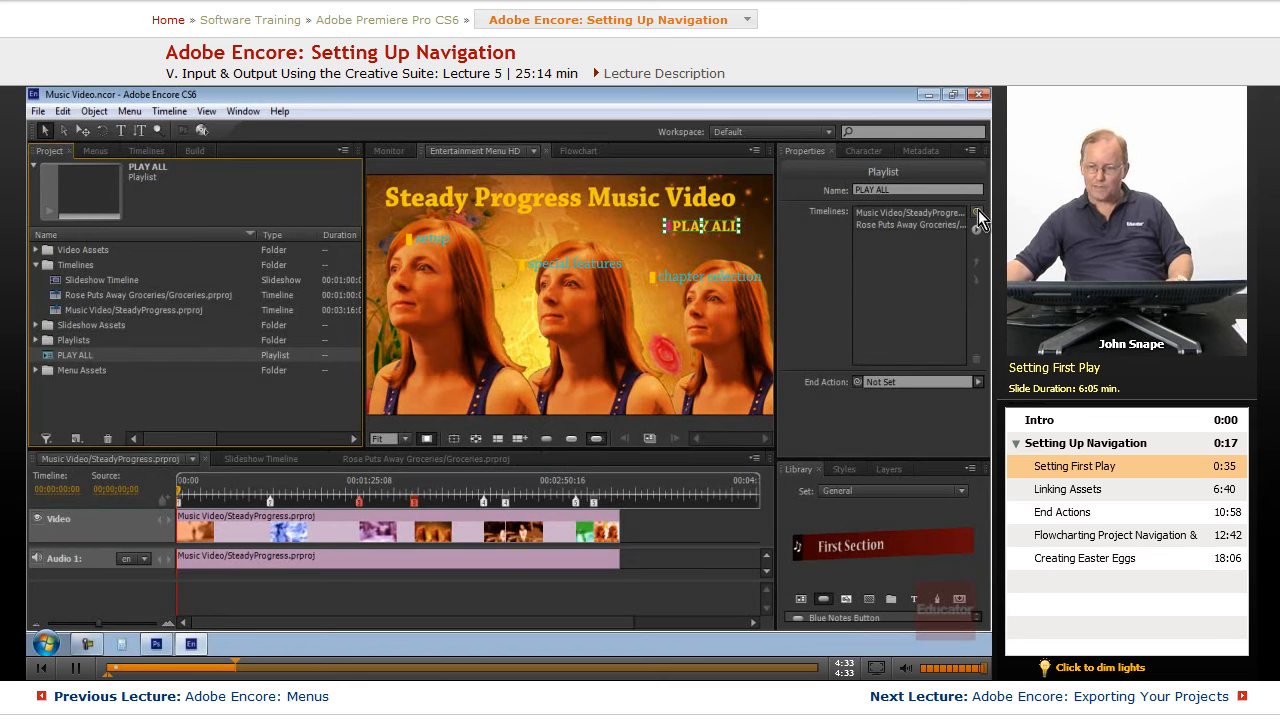
pyautogui.moveTo(979, 218); pyautogui.dragTo(390, 283)
pyautogui.moveTo(135, 273); pyautogui.dragTo(117, 281)
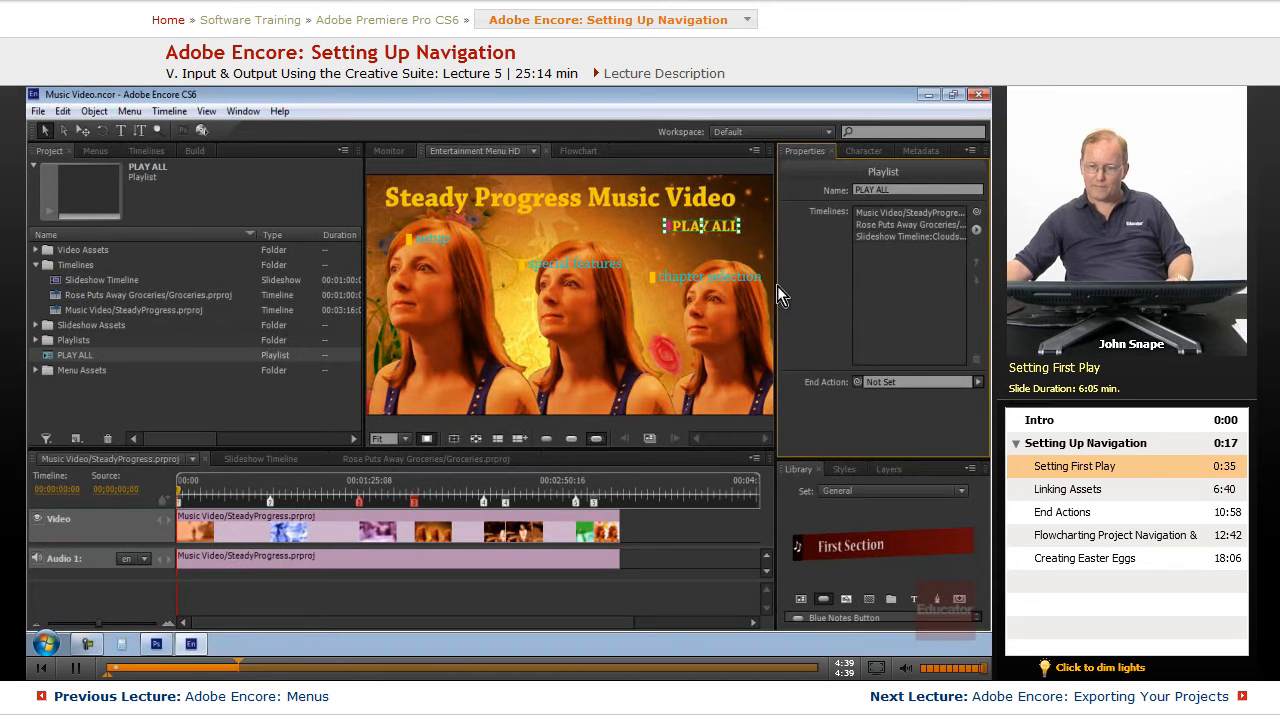
pyautogui.moveTo(777, 286); pyautogui.dragTo(698, 288)
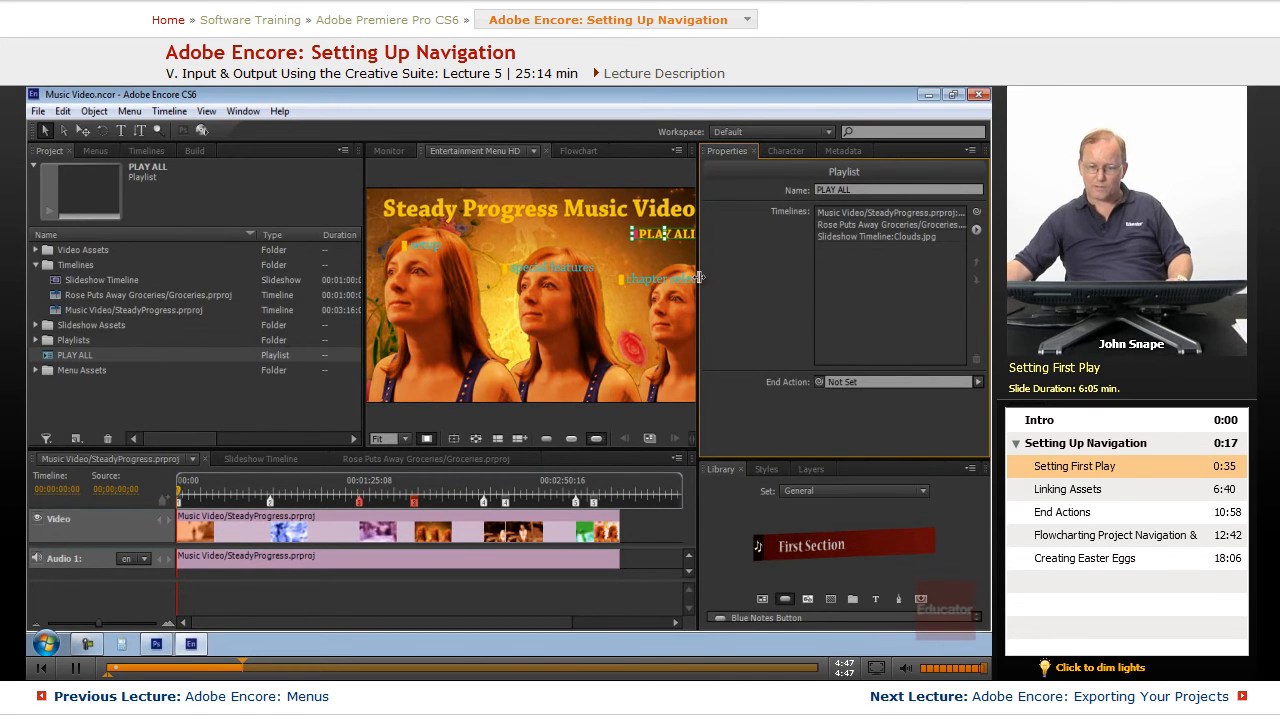
pyautogui.moveTo(700, 277); pyautogui.dragTo(771, 278)
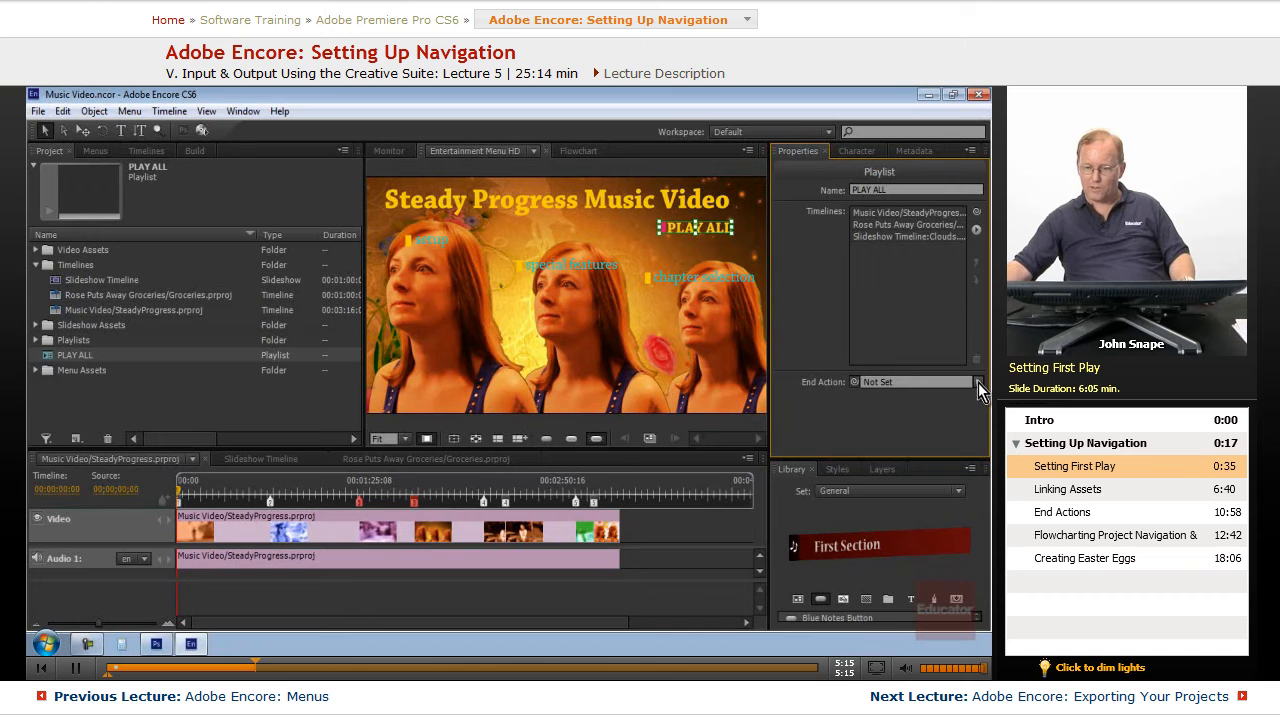
# Step: Set the PLAY ALL playlist's end action to the chapter selection button of Entertainment Menu HD
pyautogui.click(36, 370)
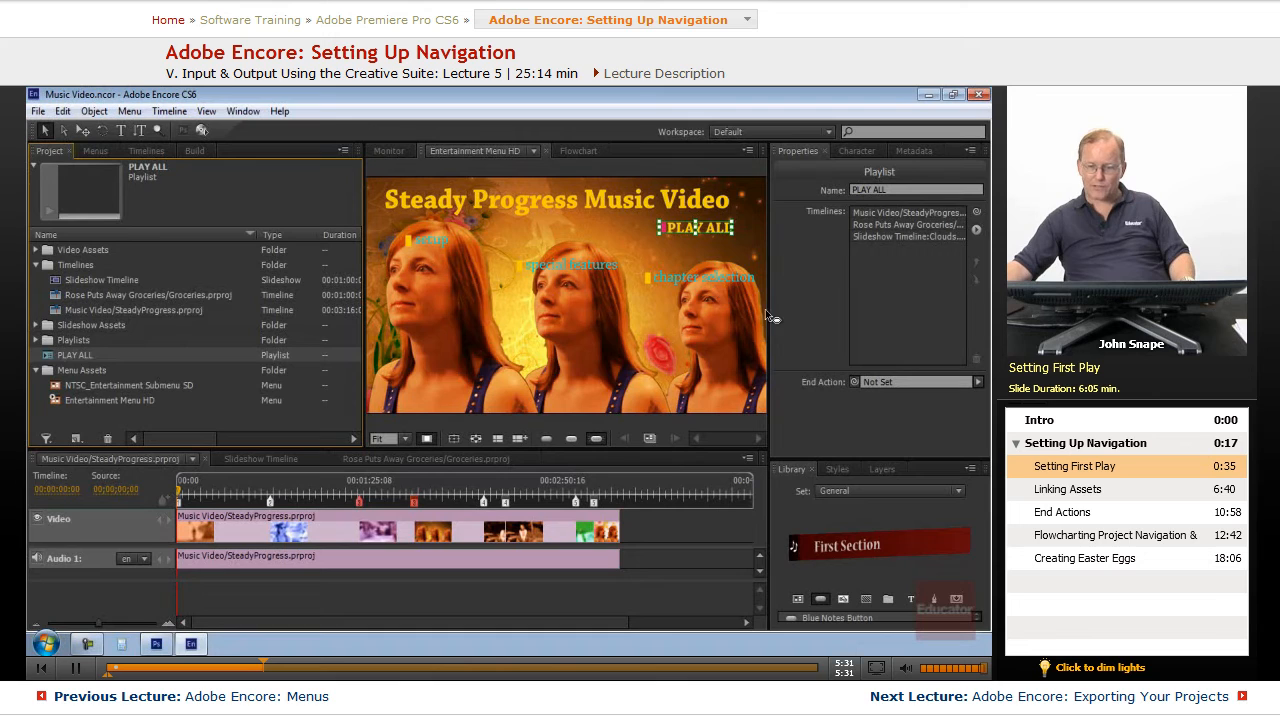
pyautogui.click(978, 382)
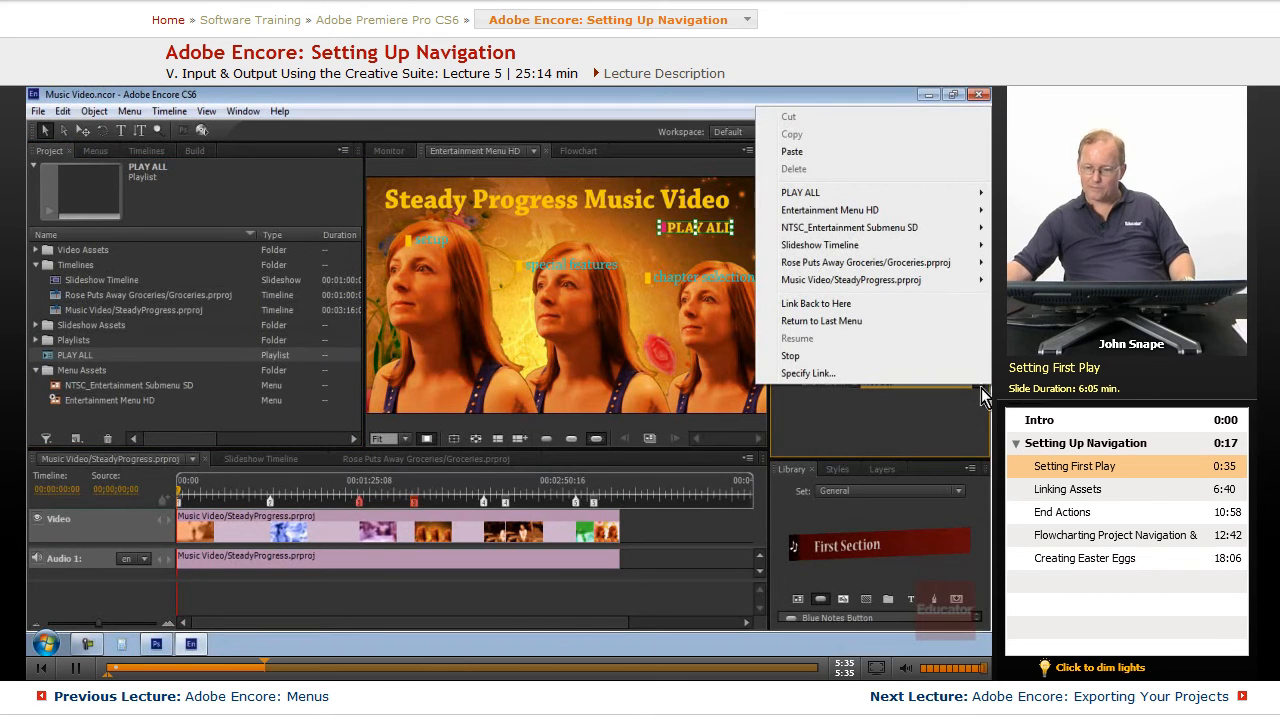
pyautogui.click(980, 424)
pyautogui.click(978, 383)
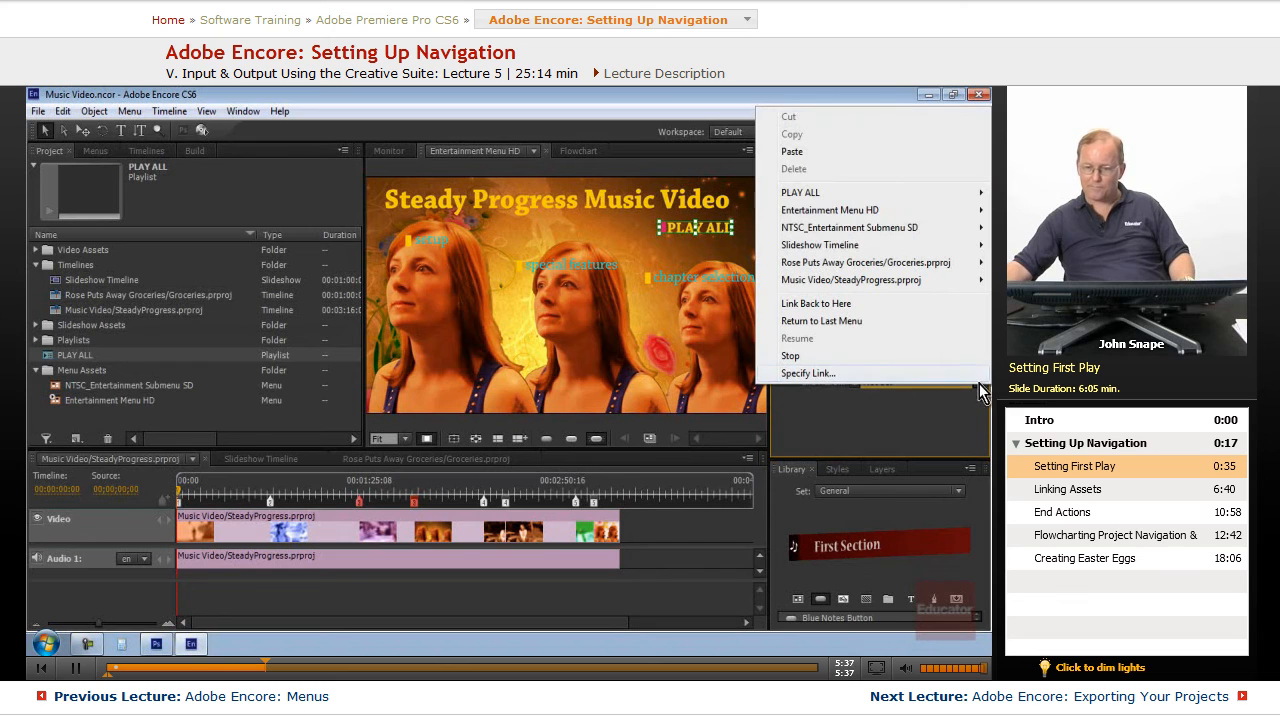
pyautogui.moveTo(849, 273)
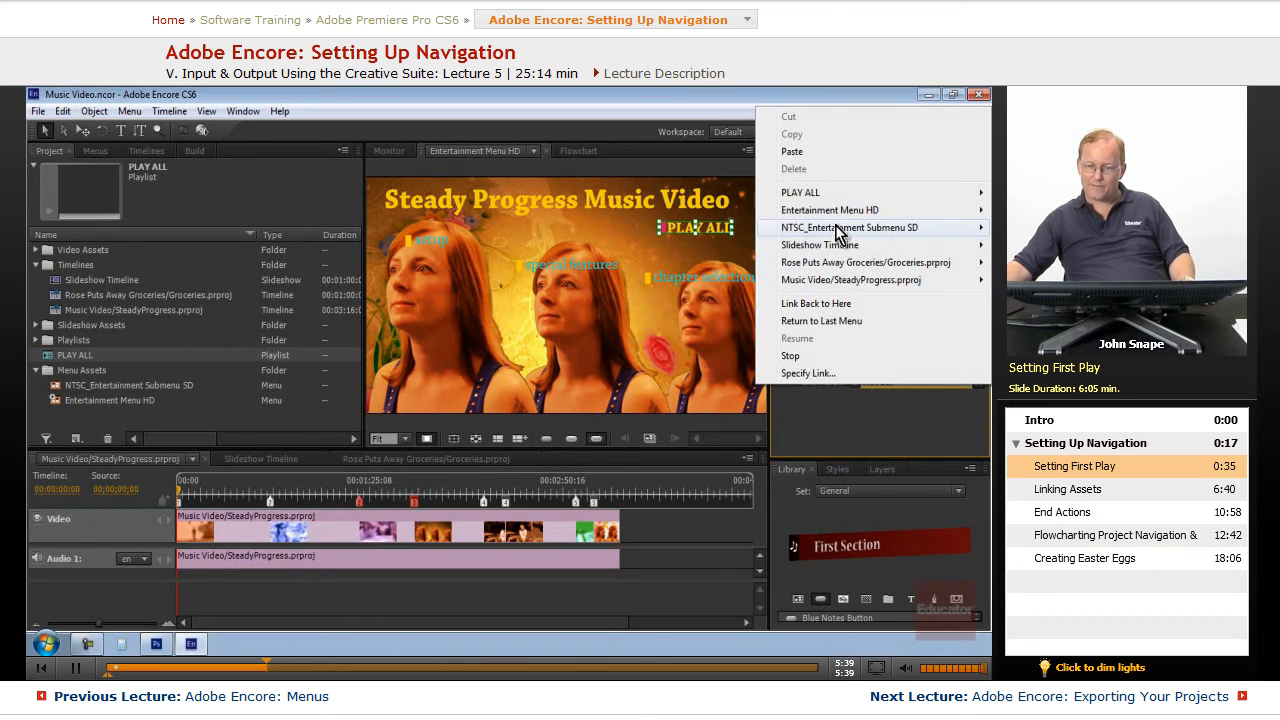
pyautogui.moveTo(830, 218)
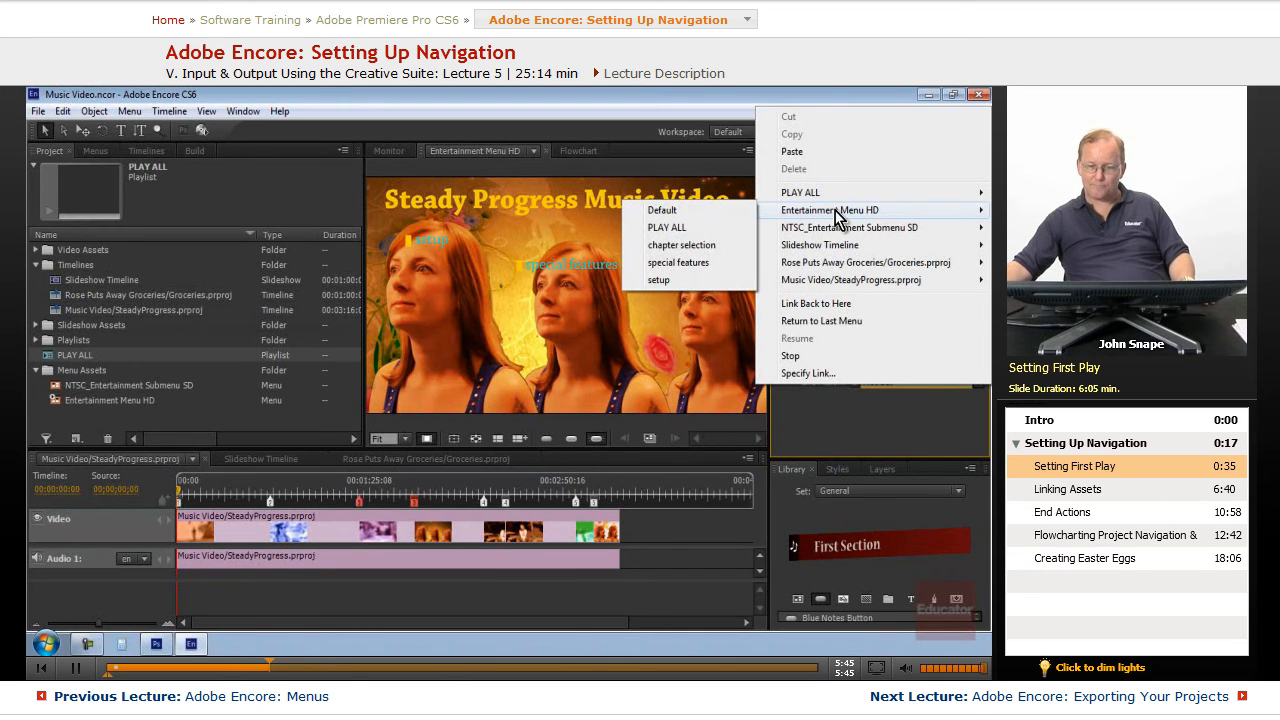
pyautogui.click(714, 248)
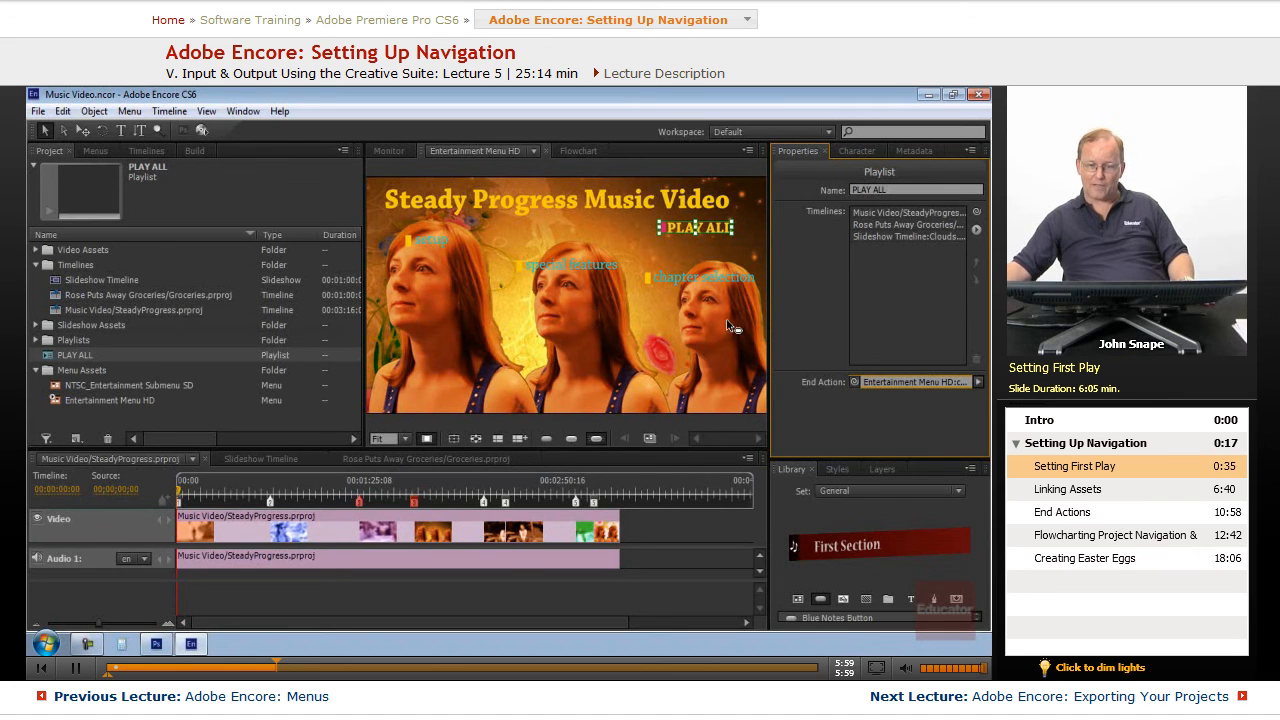
# Step: Delete the special features and setup buttons from Entertainment Menu HD
pyautogui.click(575, 266)
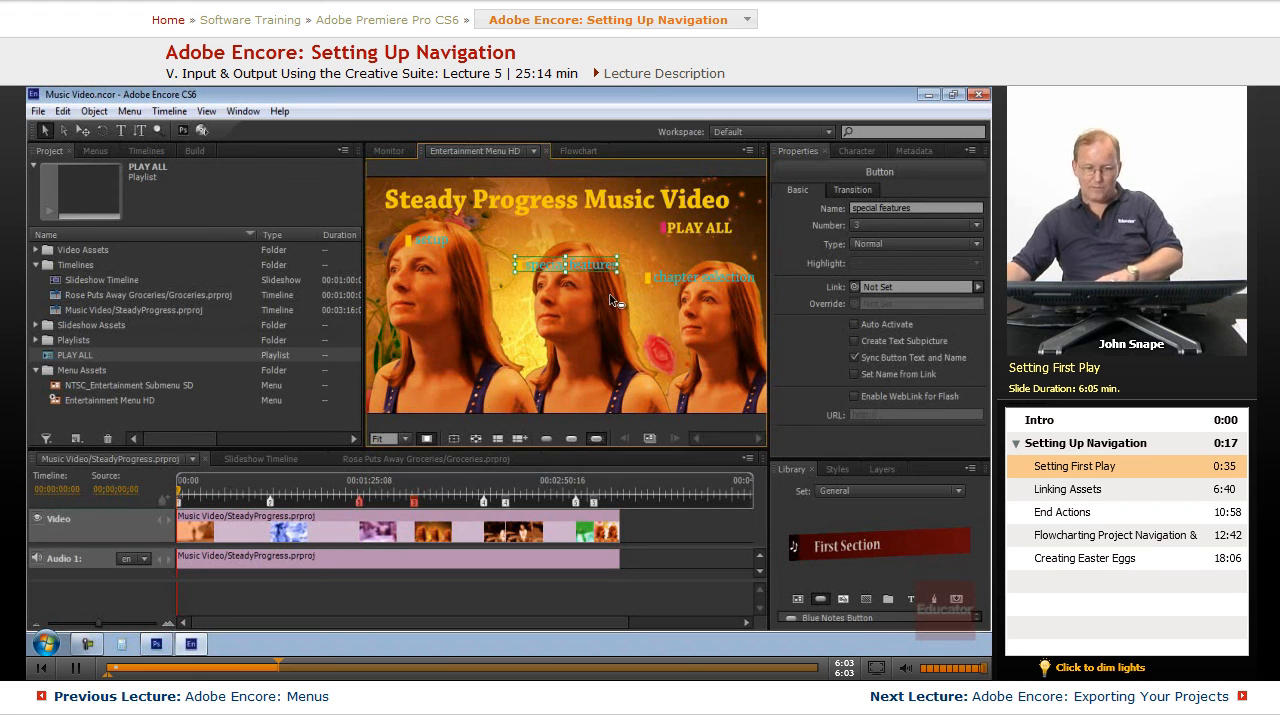
pyautogui.press('Delete')
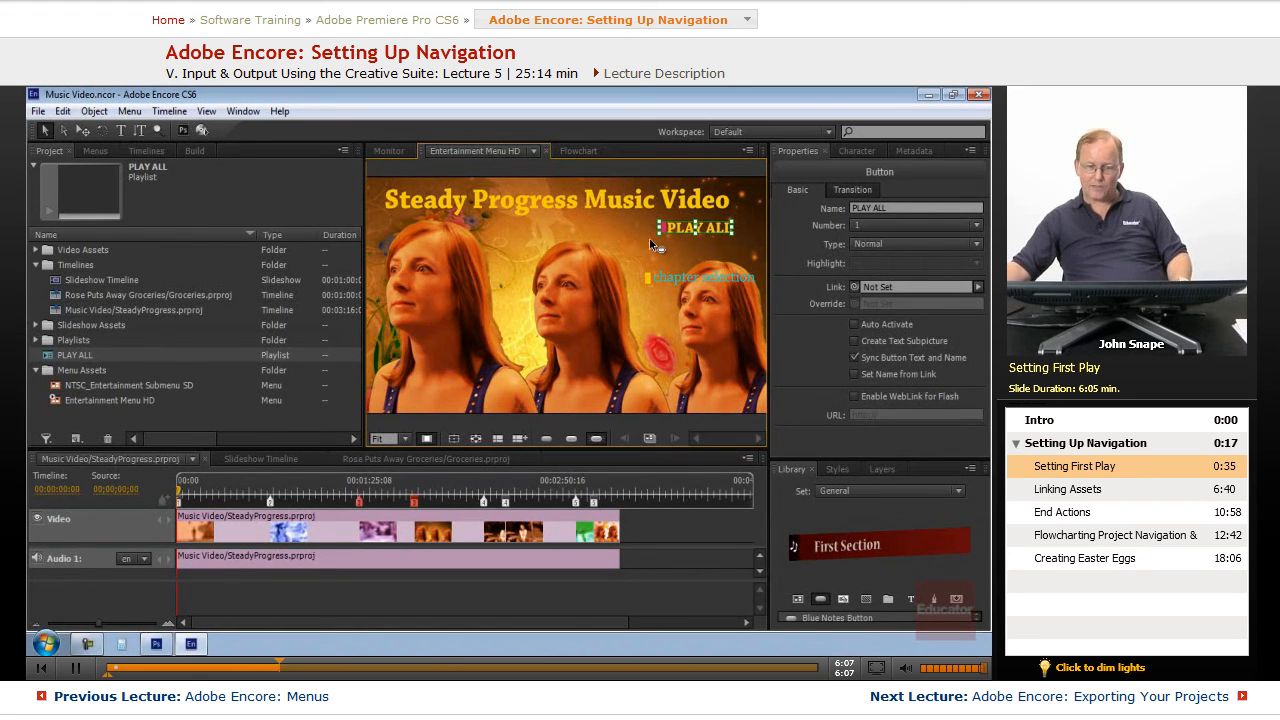
# Step: Reselect chapter selection on Entertainment Menu HD as the end action of the PLAY ALL playlist
pyautogui.click(56, 355)
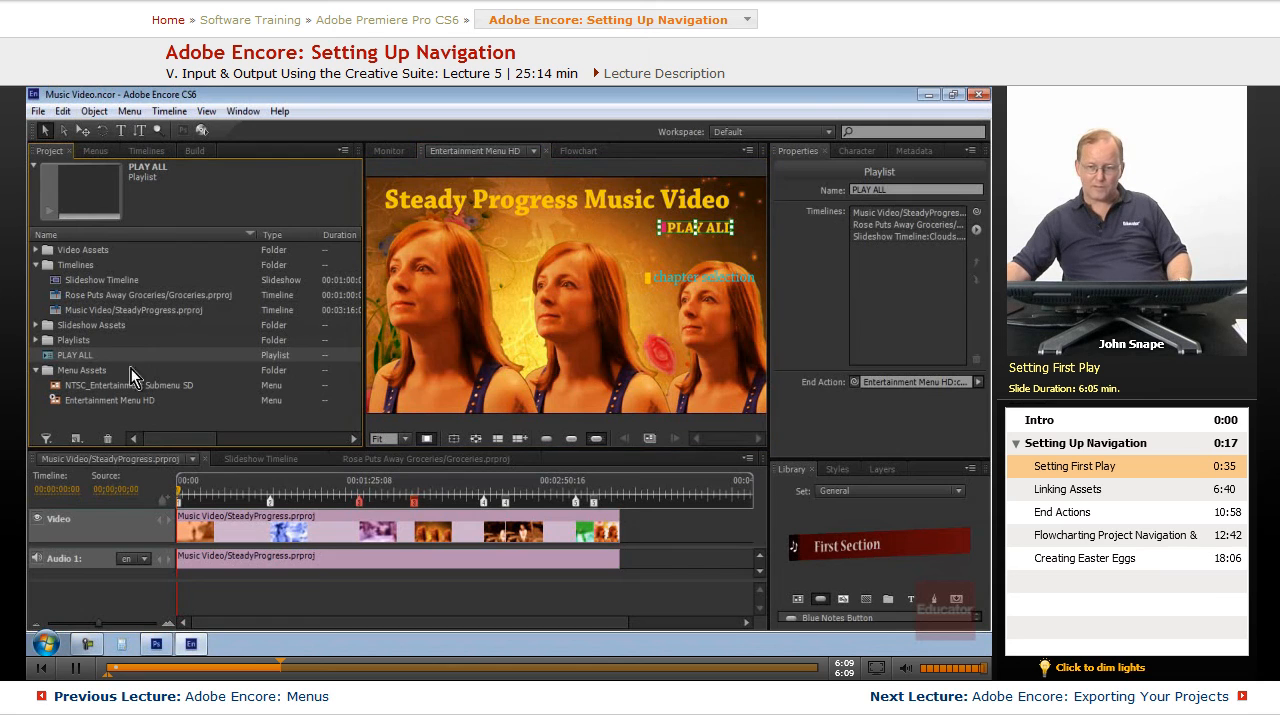
pyautogui.click(979, 384)
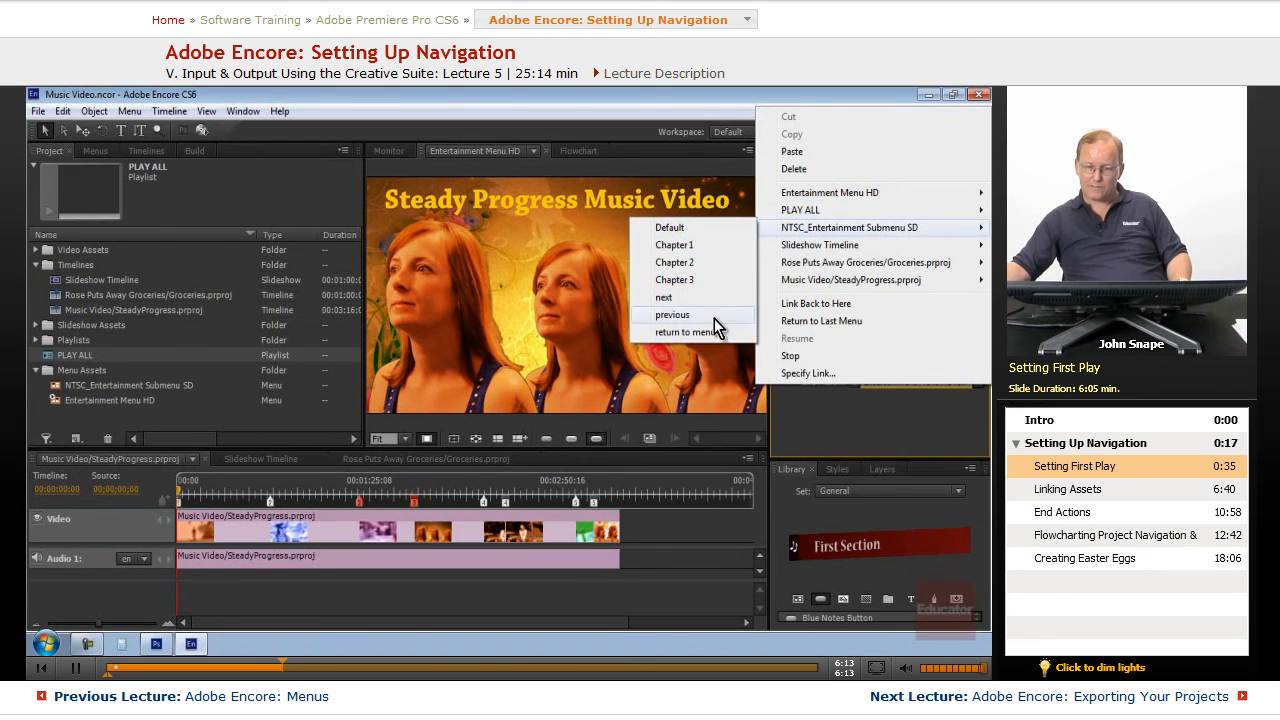
pyautogui.moveTo(830, 193)
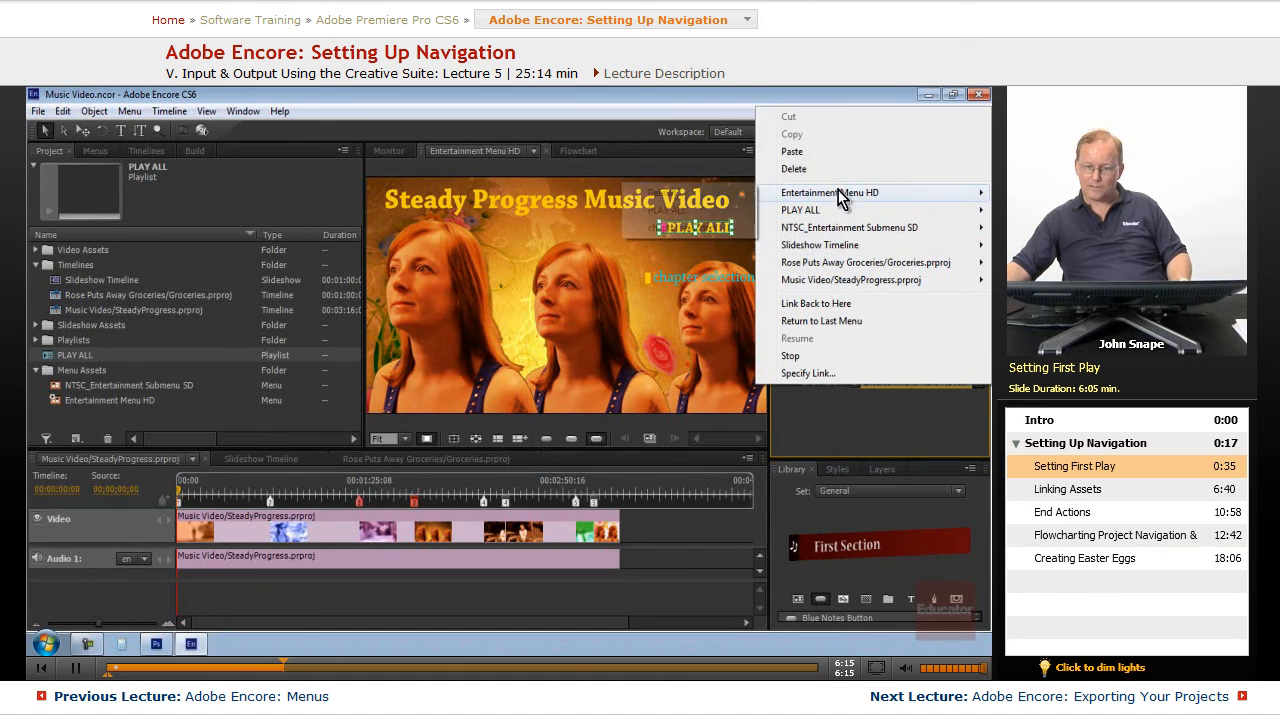
pyautogui.click(697, 227)
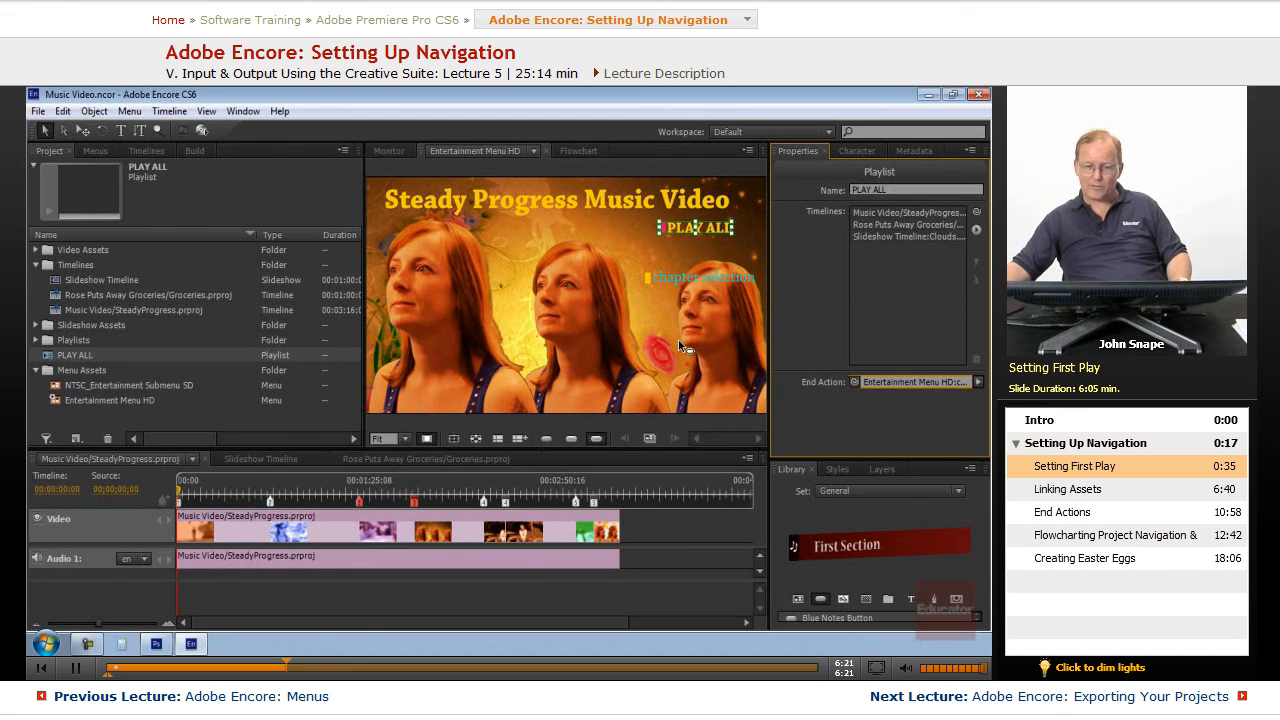
# Step: Move the chapter selection button up directly beneath the PLAY ALL button, aligning their right edges
pyautogui.click(543, 341)
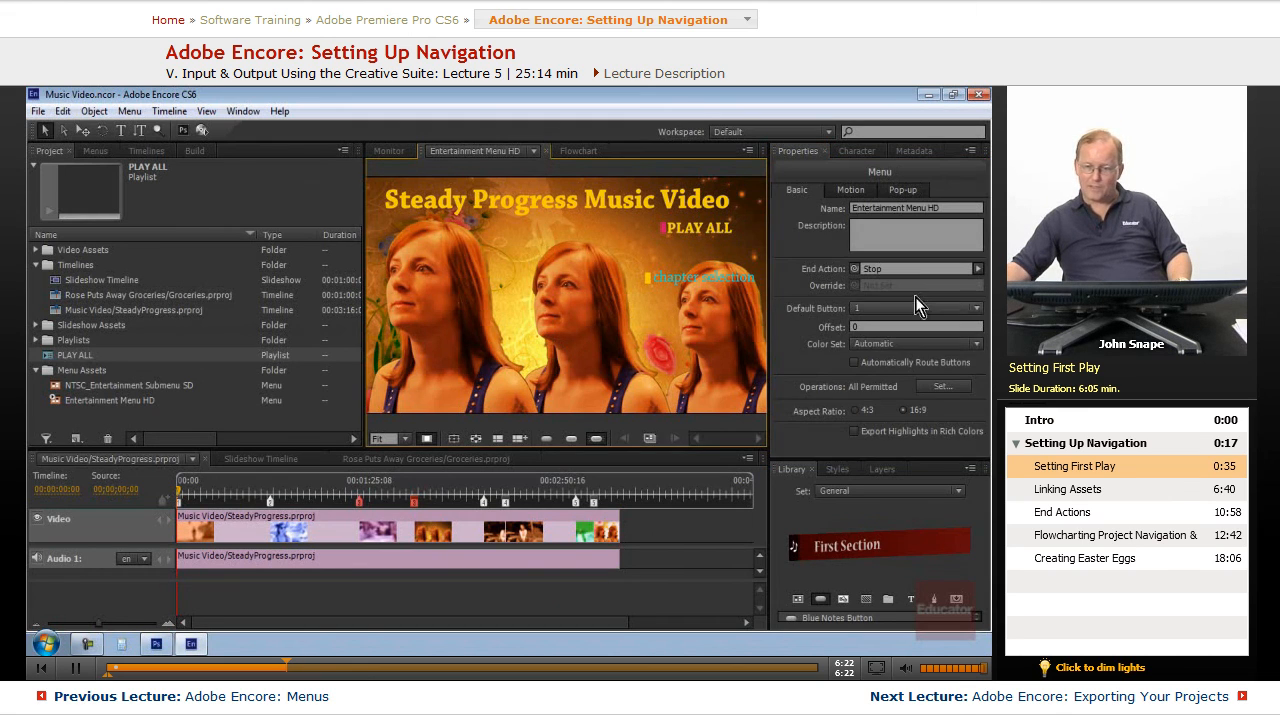
pyautogui.click(678, 229)
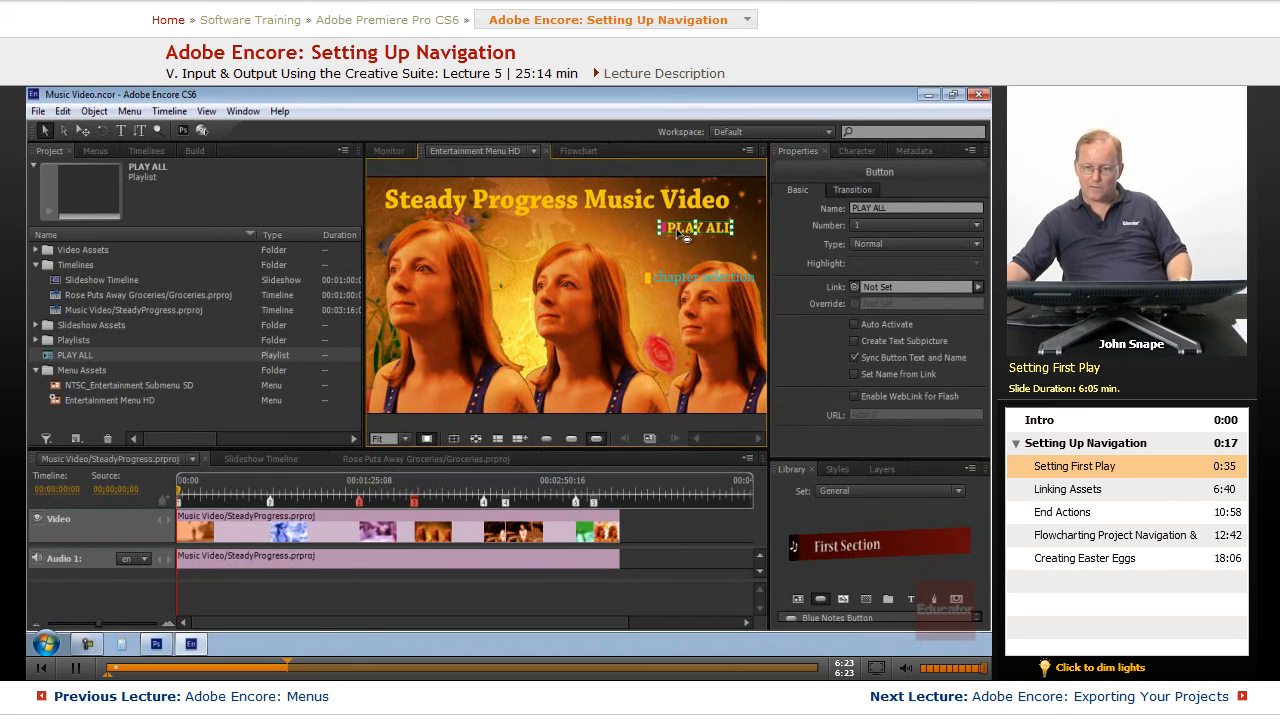
pyautogui.click(700, 287)
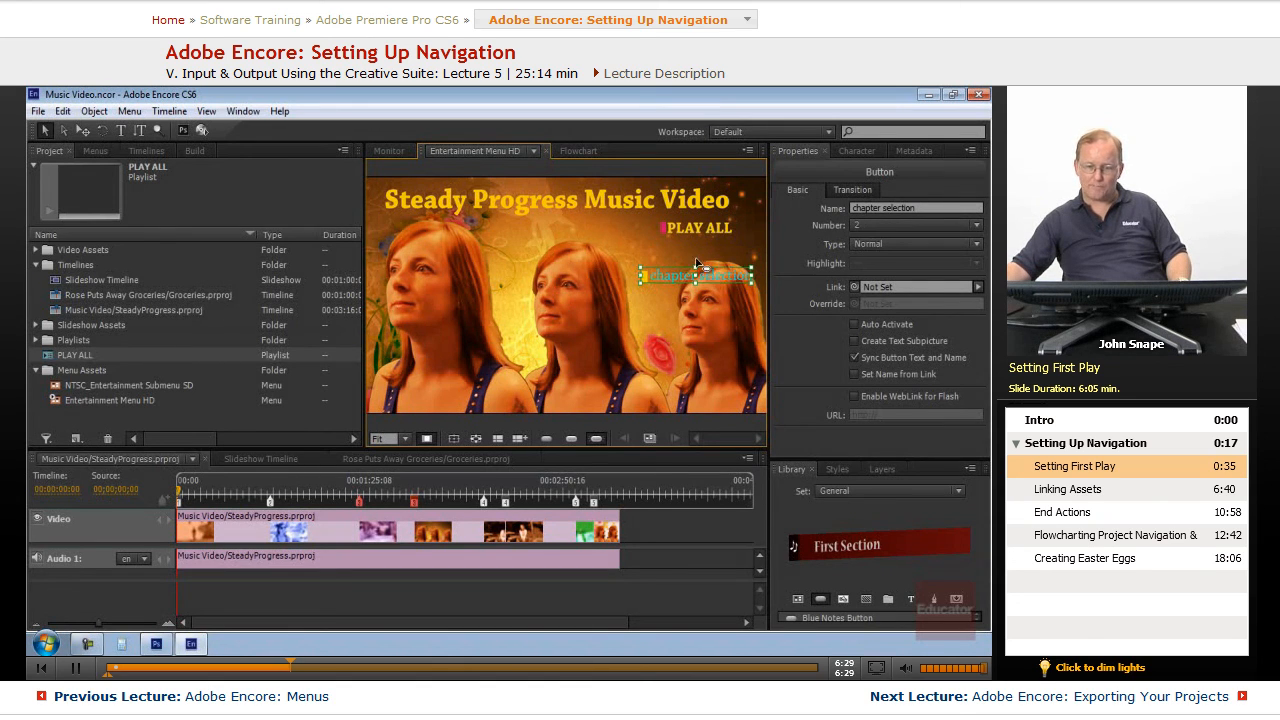
pyautogui.moveTo(697, 261); pyautogui.dragTo(691, 257)
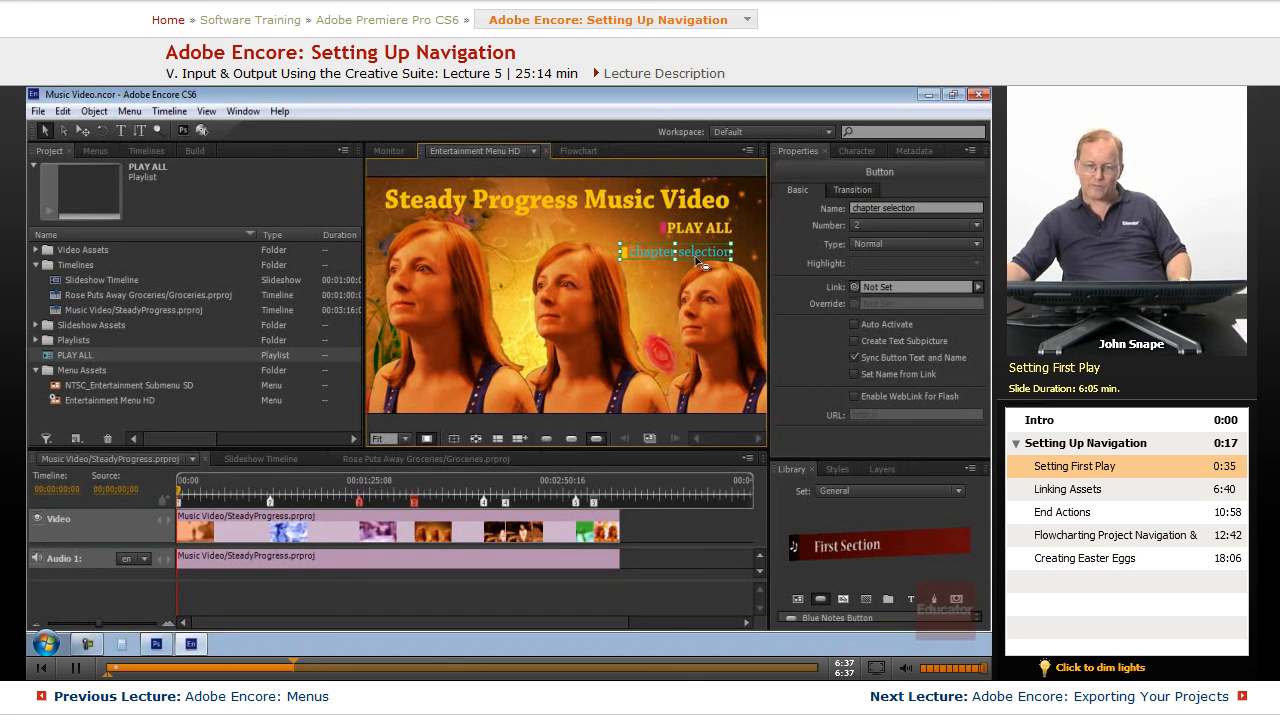
# Step: Select the NTSC_Entertainment Submenu SD menu in the Menu Assets folder
pyautogui.click(59, 386)
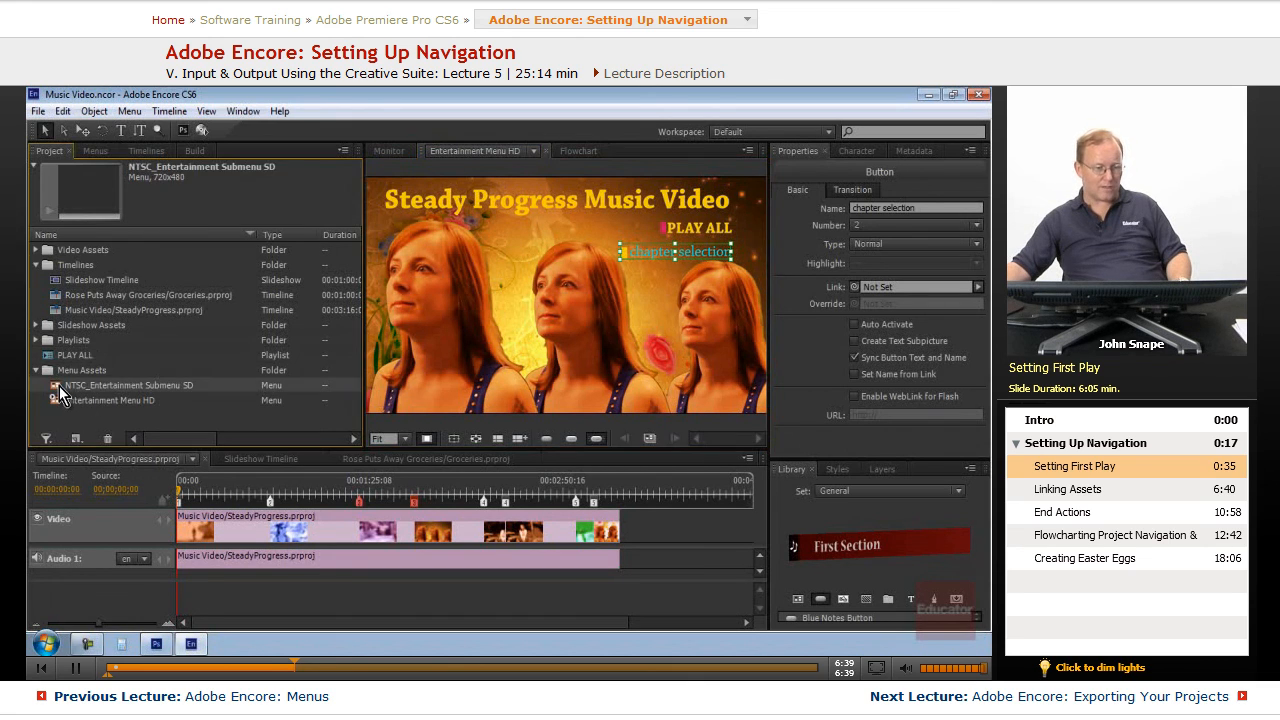